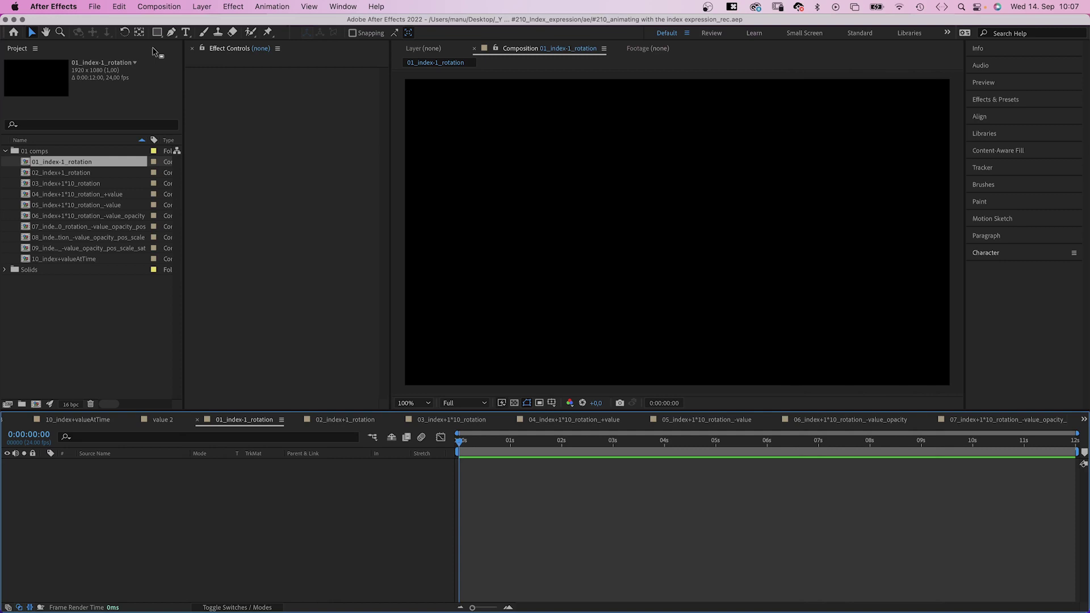
# - Draw a square in the comp centre and give its Rotation the expression (index-1)
pyautogui.click(157, 32)
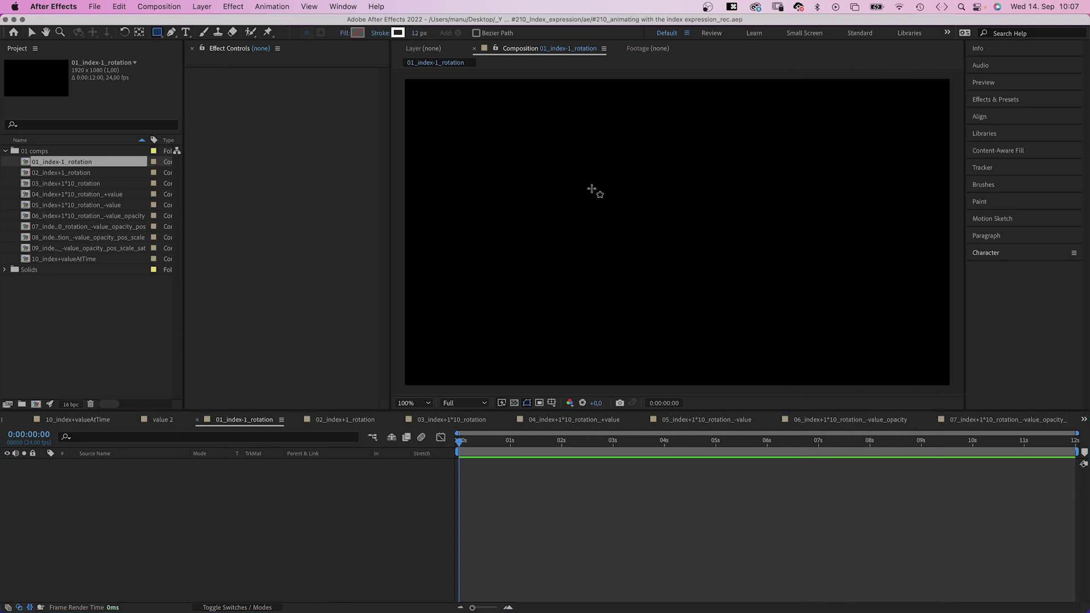
pyautogui.moveTo(594, 188); pyautogui.dragTo(738, 314)
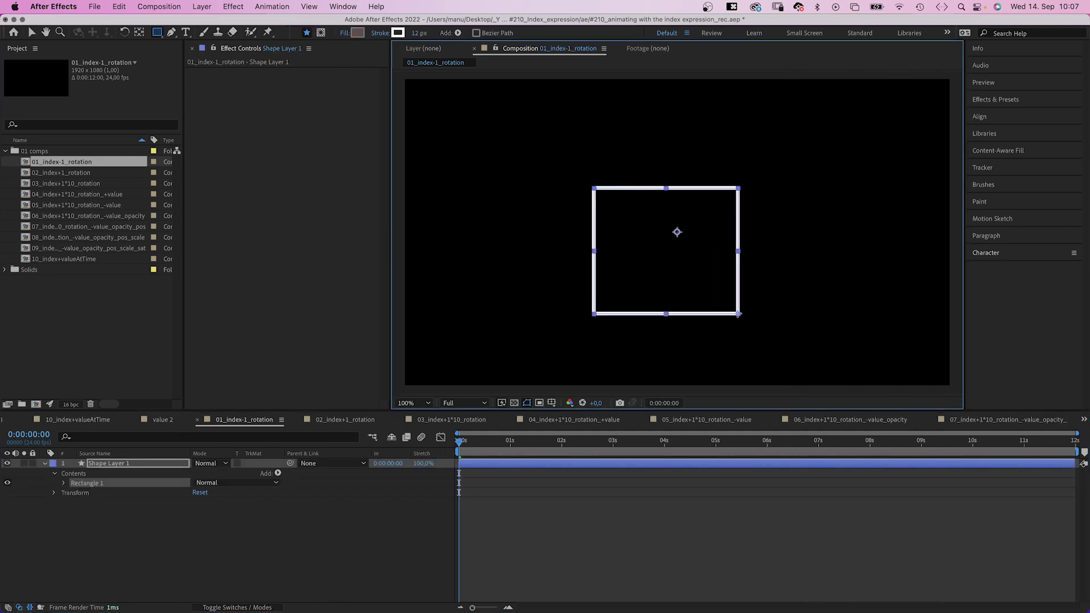
pyautogui.press('r')
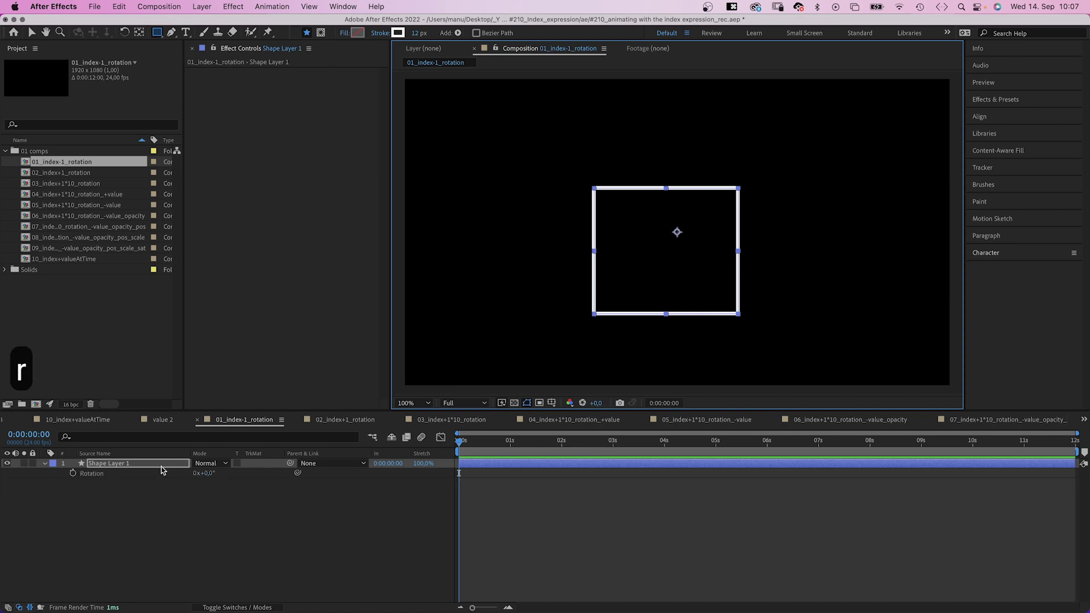
pyautogui.keyDown('alt'); pyautogui.click(73, 473); pyautogui.keyUp('alt')
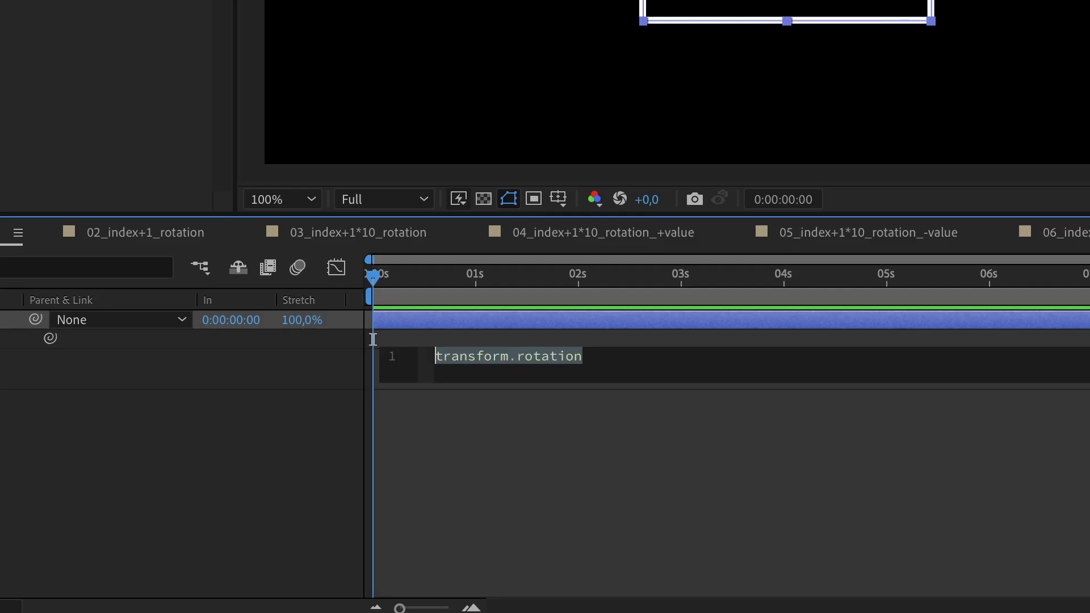
pyautogui.write('(inde')
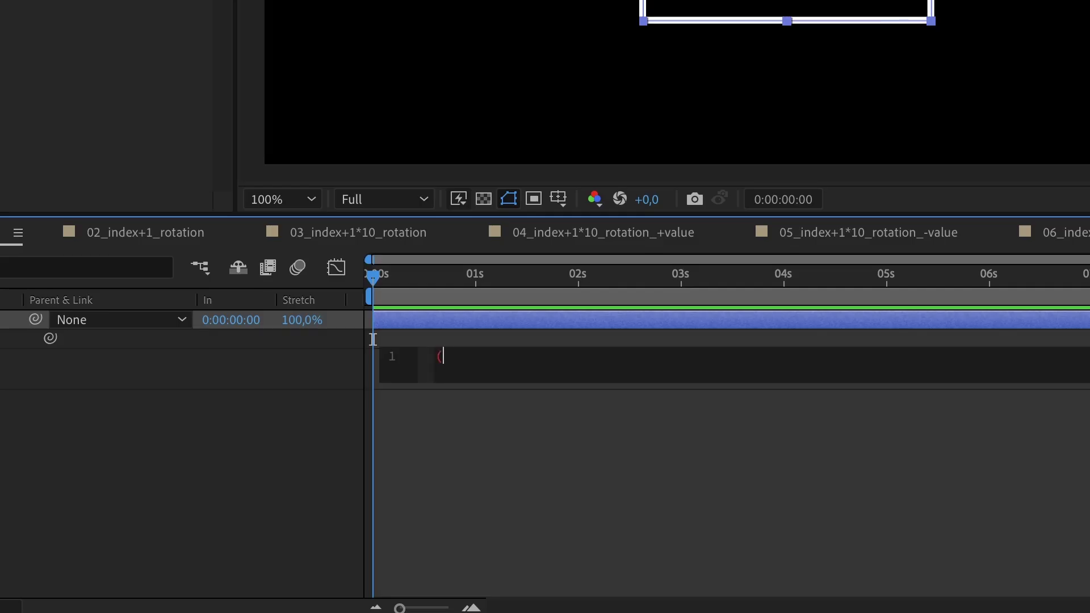
pyautogui.write('x-1')
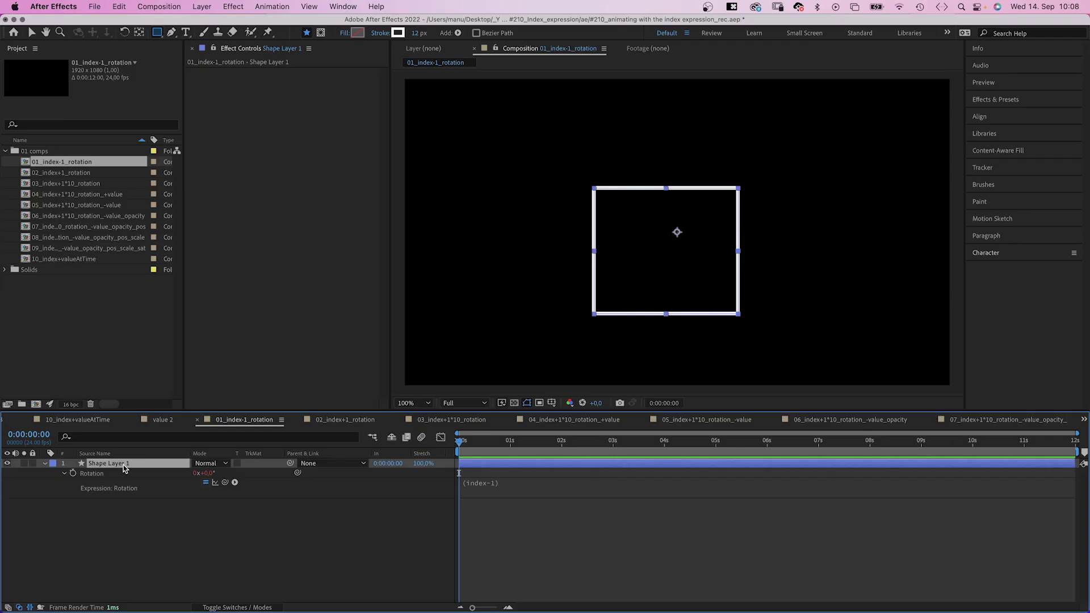
# - Duplicate the square twice into three layers and reveal their rotation expressions
pyautogui.press('super+d')
pyautogui.press('e')
pyautogui.press('e')
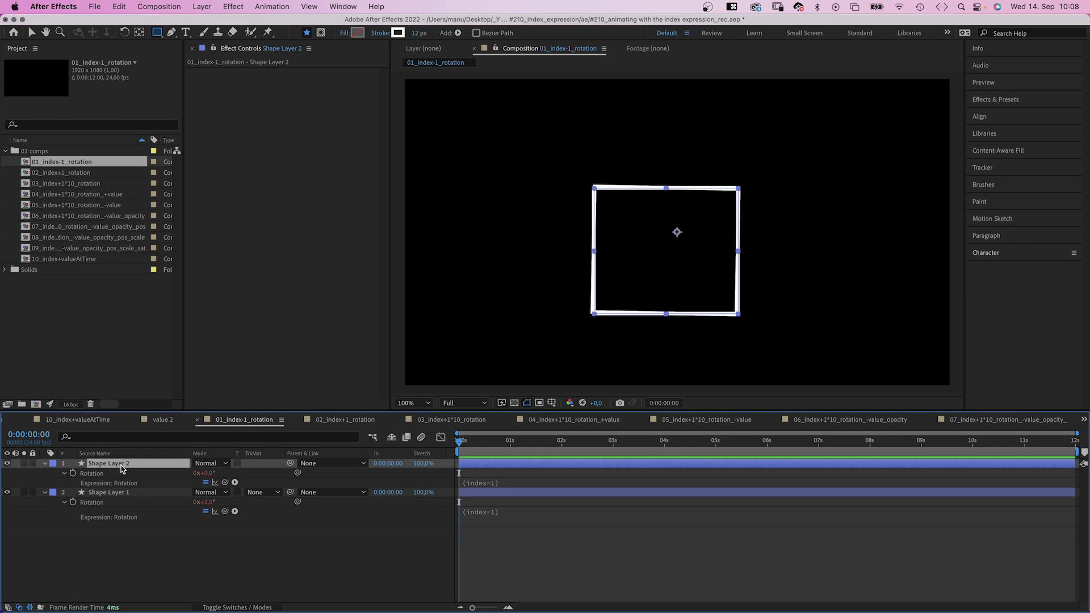
pyautogui.press('super+d')
pyautogui.press('e')
pyautogui.press('e')
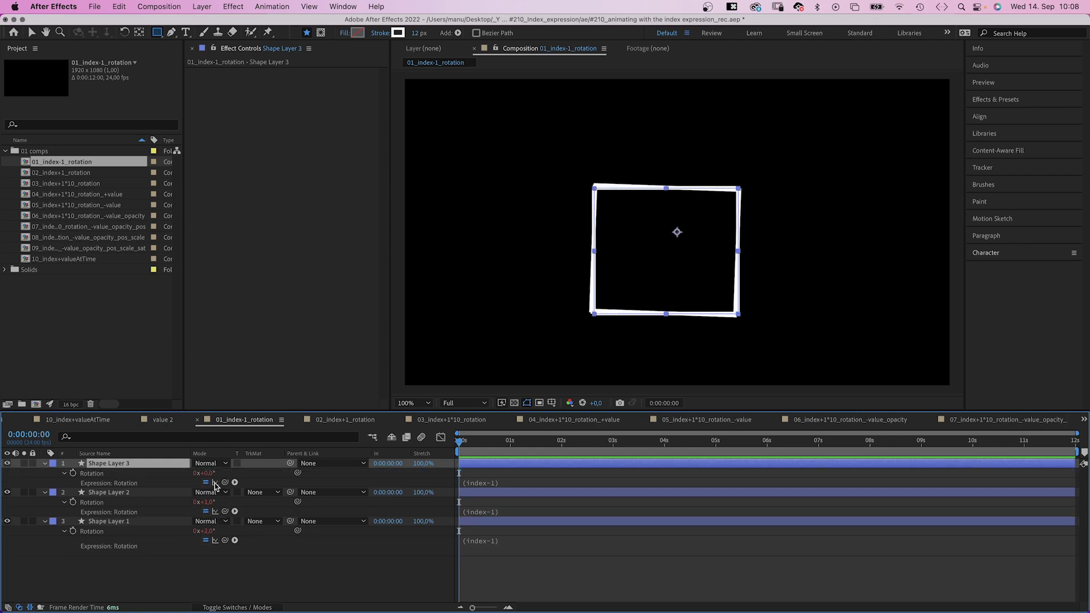
# - Select Shape Layer 2 in the 03_index+1*10_rotation comp
pyautogui.click(127, 495)
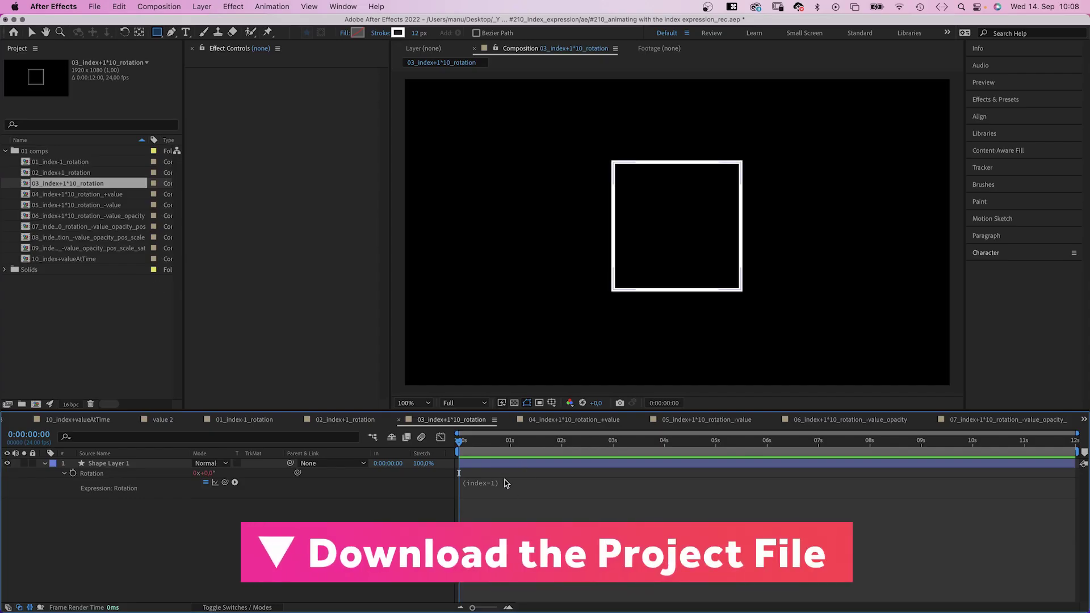
# - Change the rotation expression to (index-1)*10
pyautogui.click(539, 482)
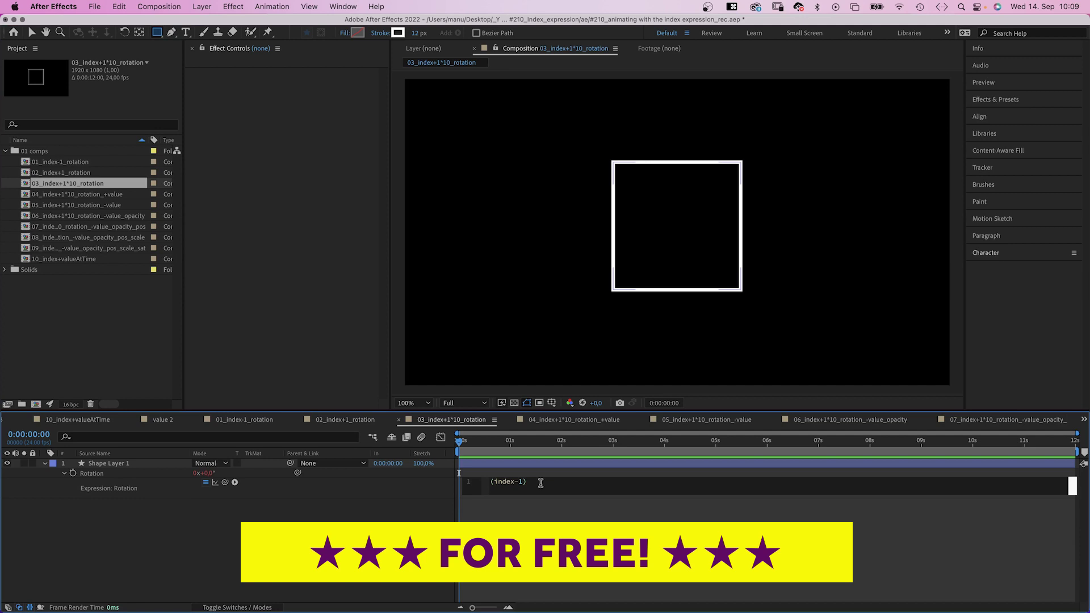
pyautogui.write('*10')
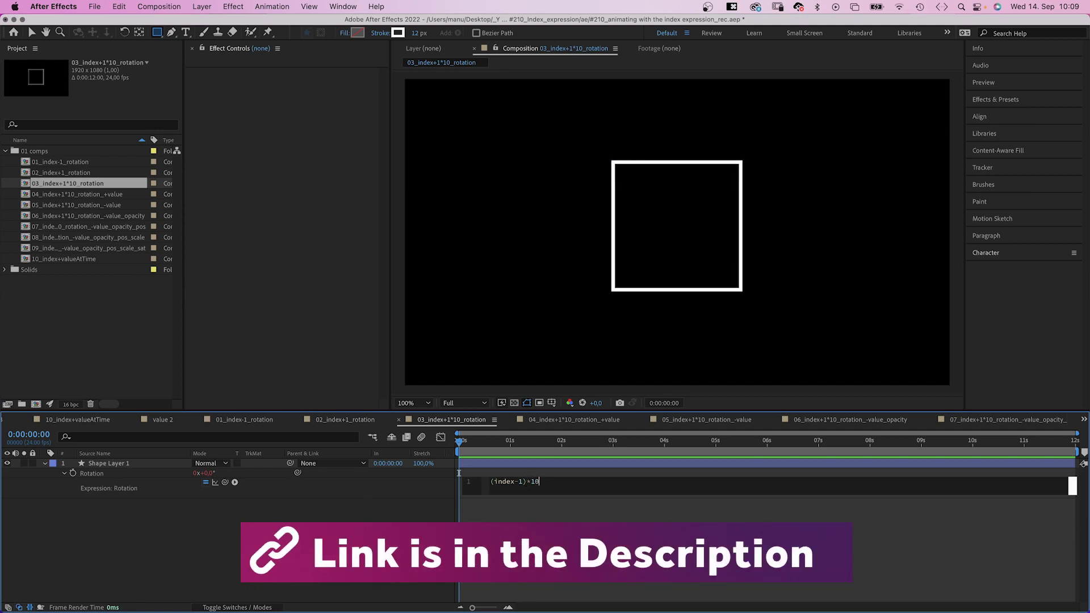
pyautogui.click(134, 466)
# - Duplicate the square into layers fanned 10° apart, then open the 04_index+1*10_rotation_+value comp
pyautogui.press('cmd+d')
pyautogui.press('cmd+d')
pyautogui.press('cmd+d')
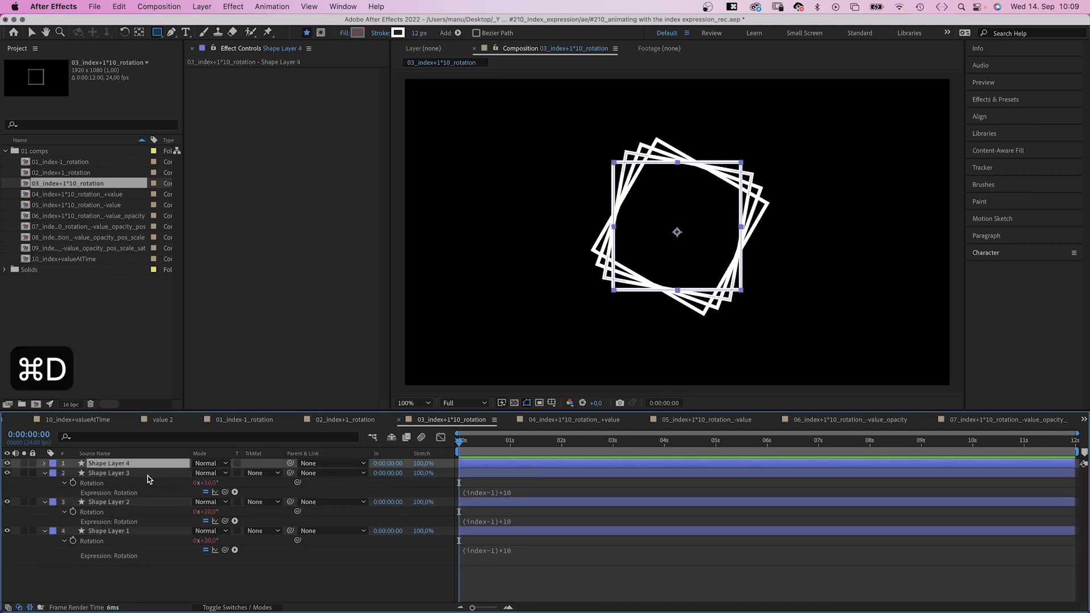
pyautogui.press('u')
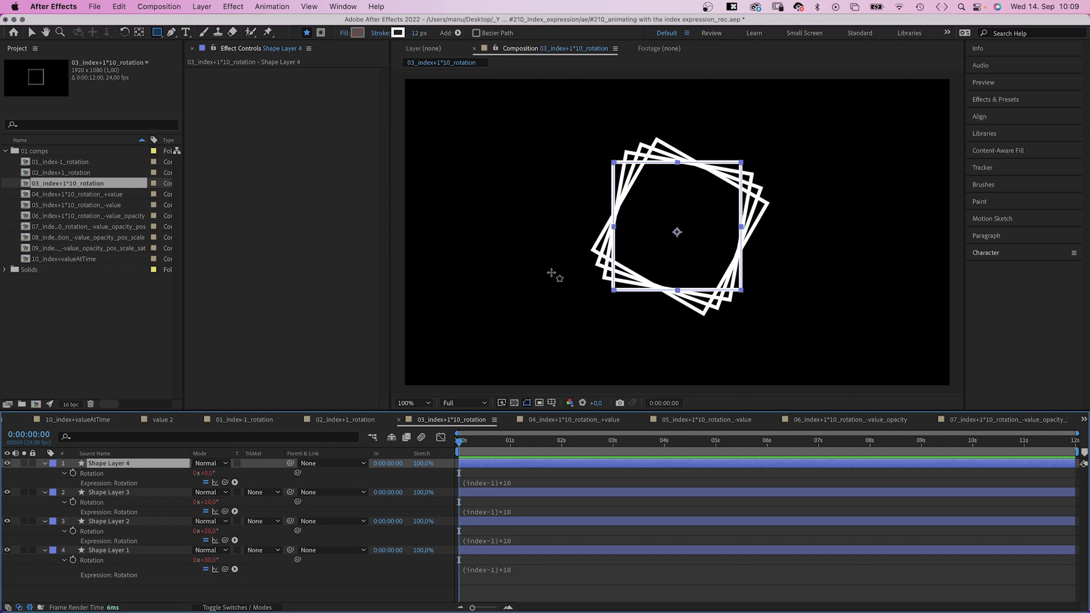
pyautogui.doubleClick(103, 196)
# - Set Shape Layer 1's Rotation to 45° with the expression value + (index-1)*10
pyautogui.click(125, 466)
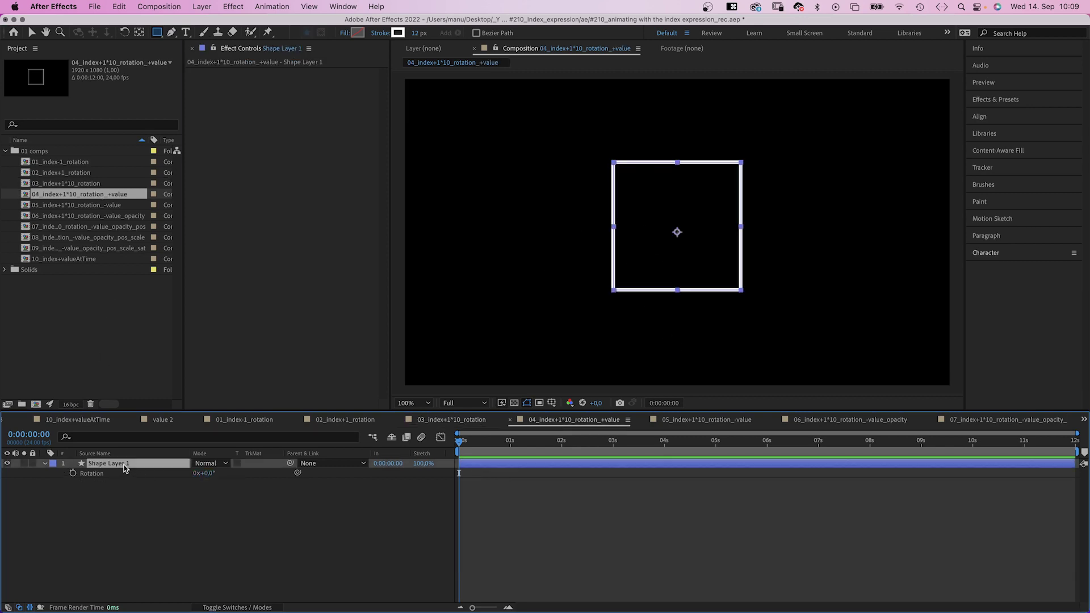
pyautogui.write('45')
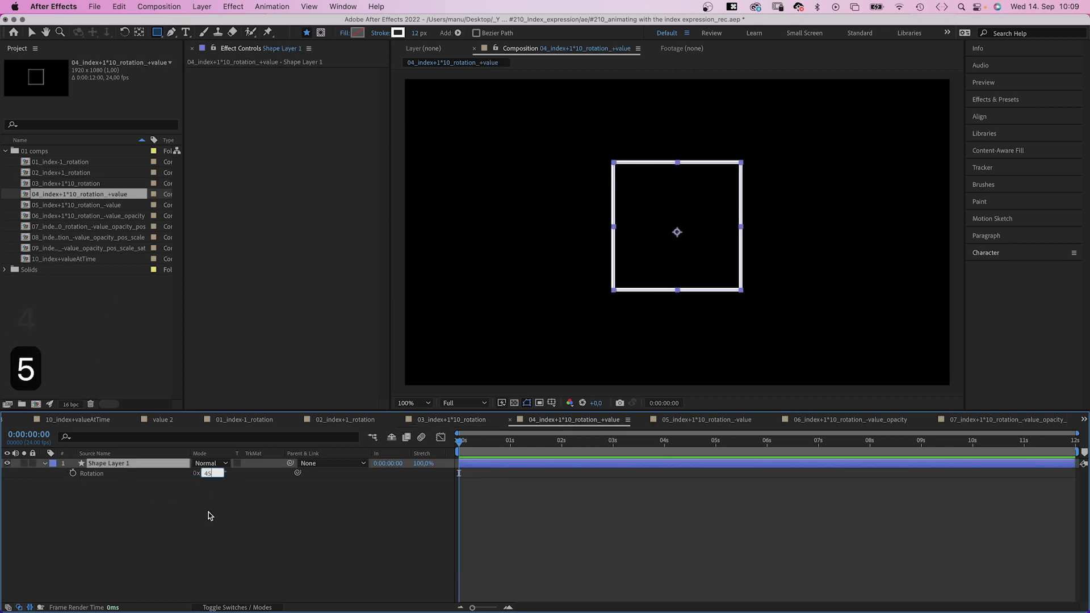
pyautogui.press('Return')
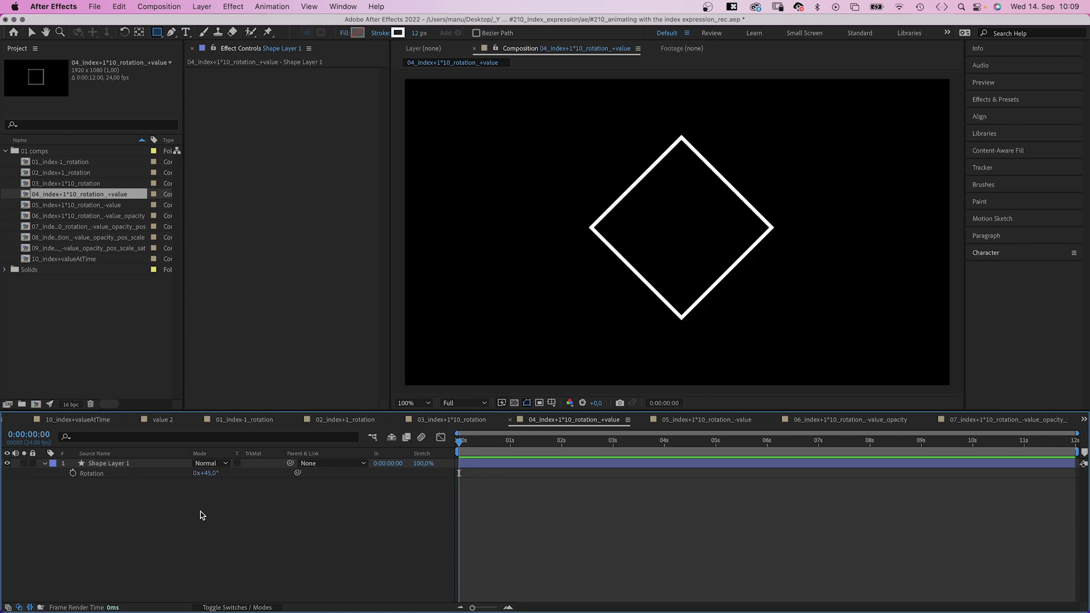
pyautogui.keyDown('alt'); pyautogui.click(72, 473); pyautogui.keyUp('alt')
pyautogui.write('value')
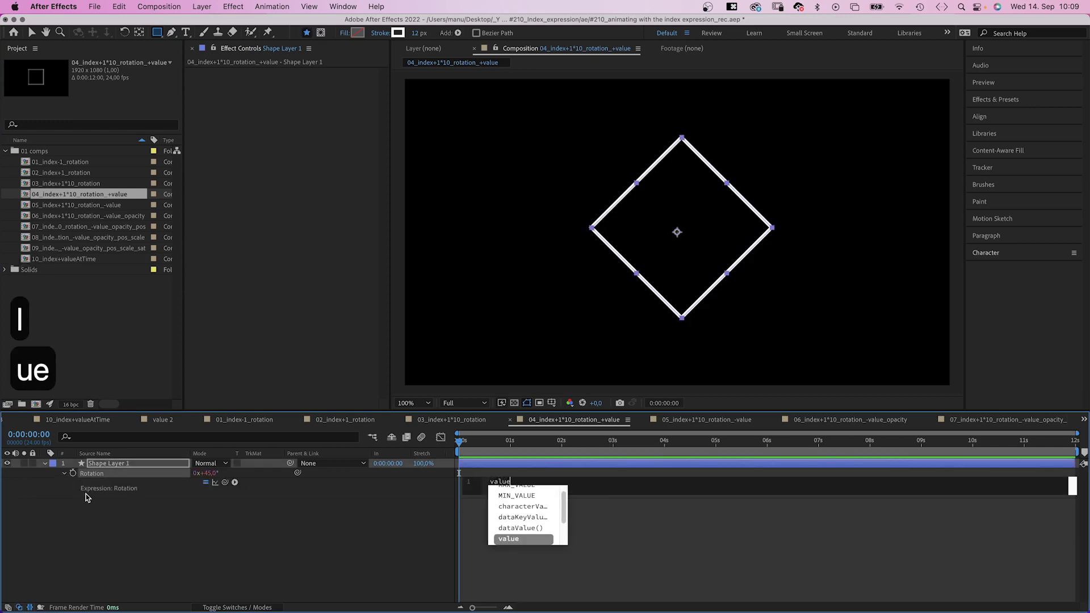
pyautogui.write(' + (index')
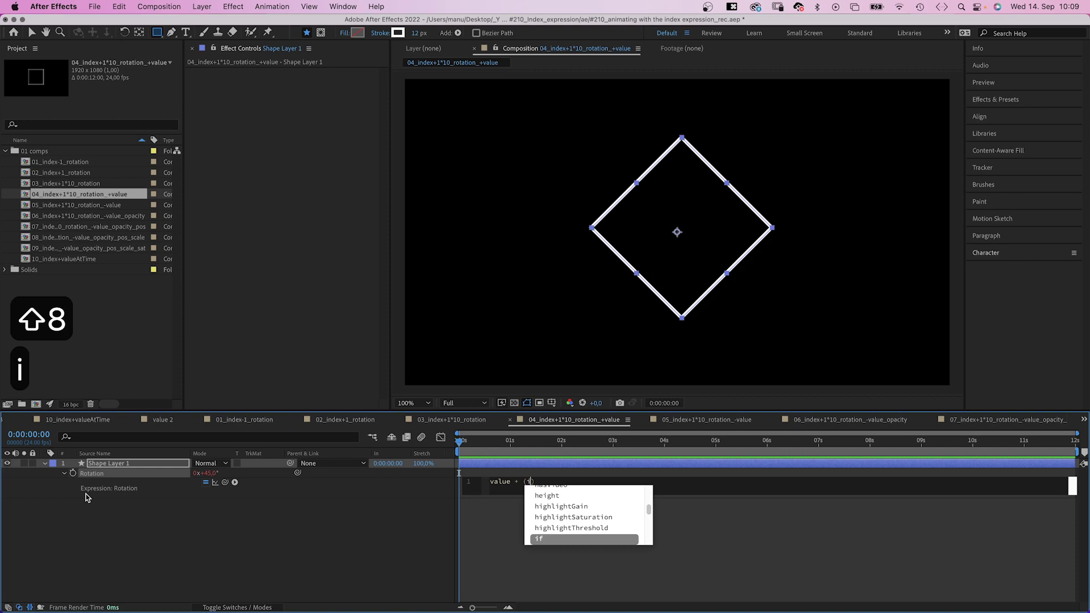
pyautogui.write('-1)')
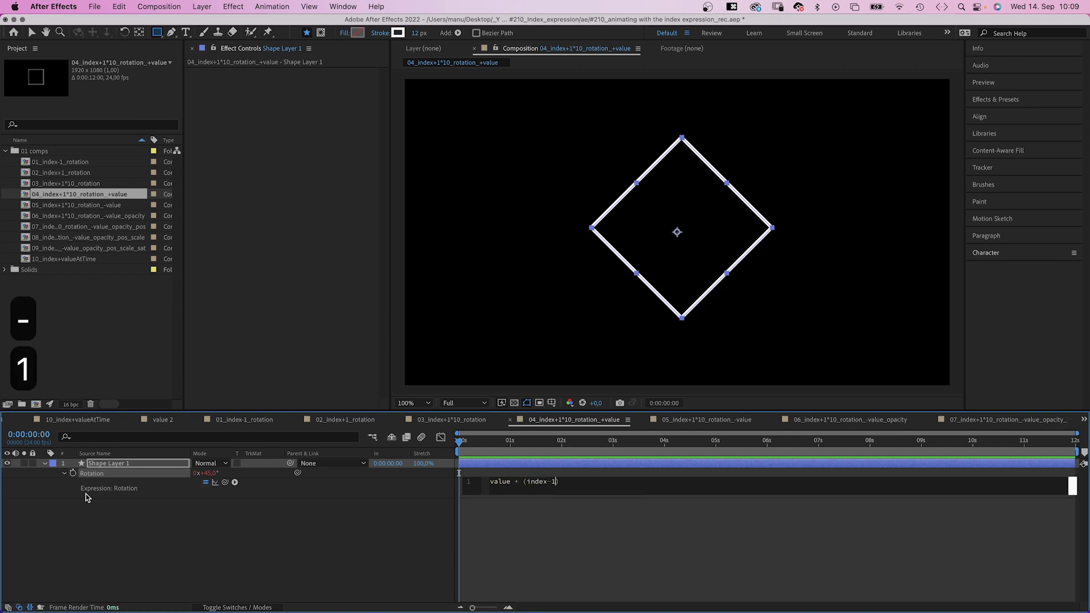
pyautogui.write('*10')
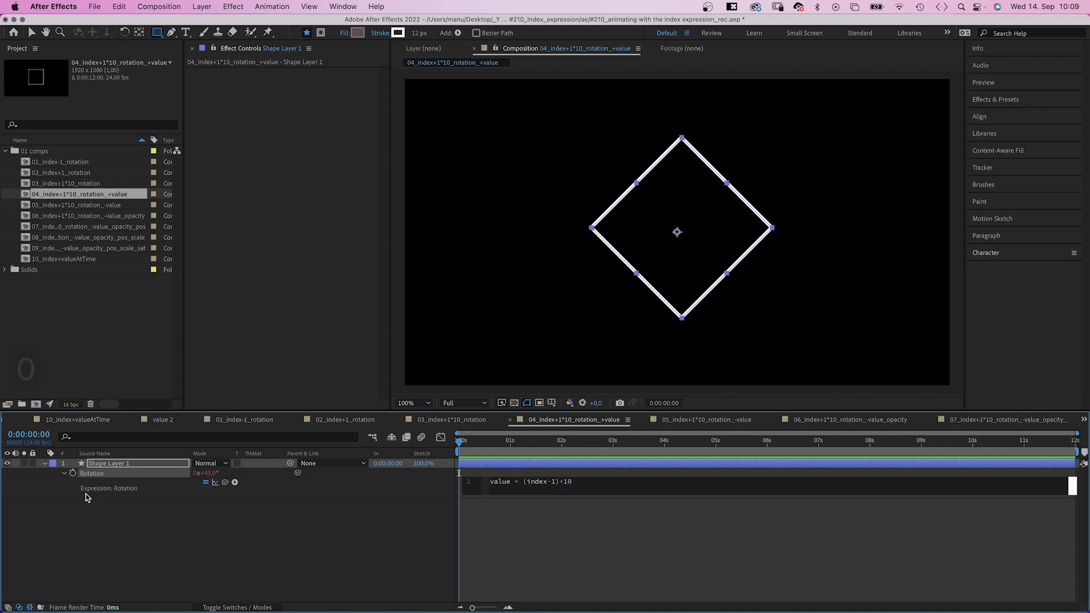
pyautogui.click(193, 543)
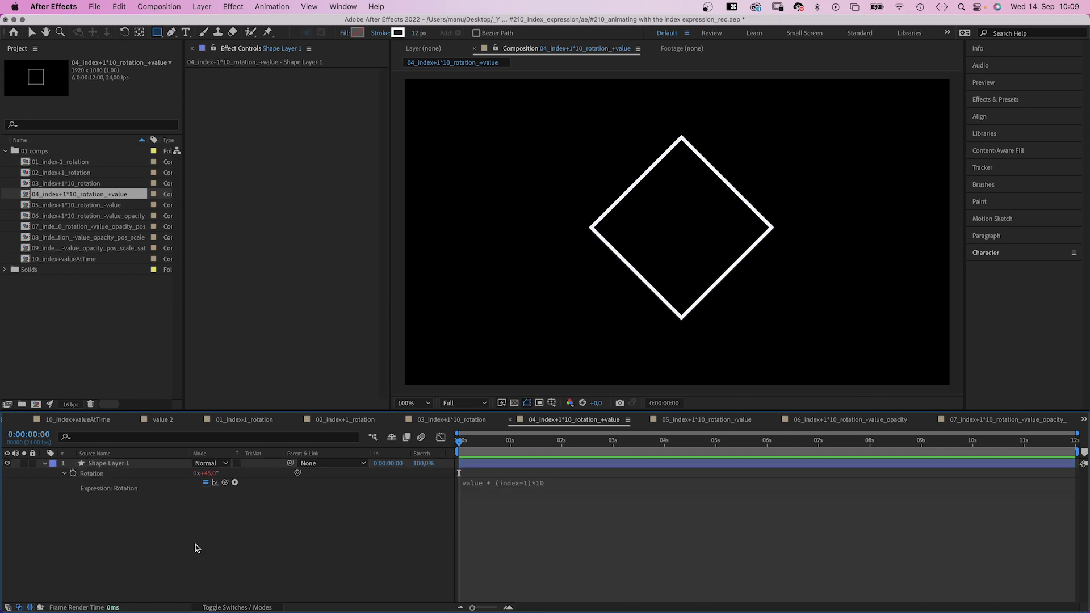
# - Duplicate Shape Layer 1 and open the 05_index+1*10_rotation_-value comp
pyautogui.click(108, 462)
pyautogui.press('super+d')
pyautogui.press('super+d')
pyautogui.press('super+d')
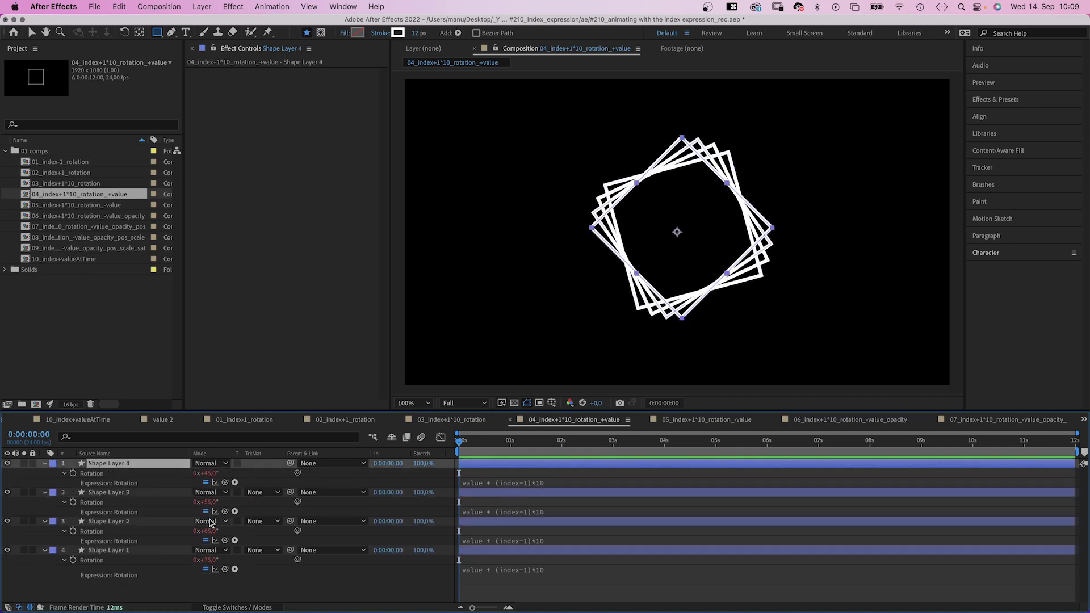
pyautogui.doubleClick(100, 206)
# - Give Shape Layer 1 an Opacity expression of value - (index-1)*5
pyautogui.click(135, 466)
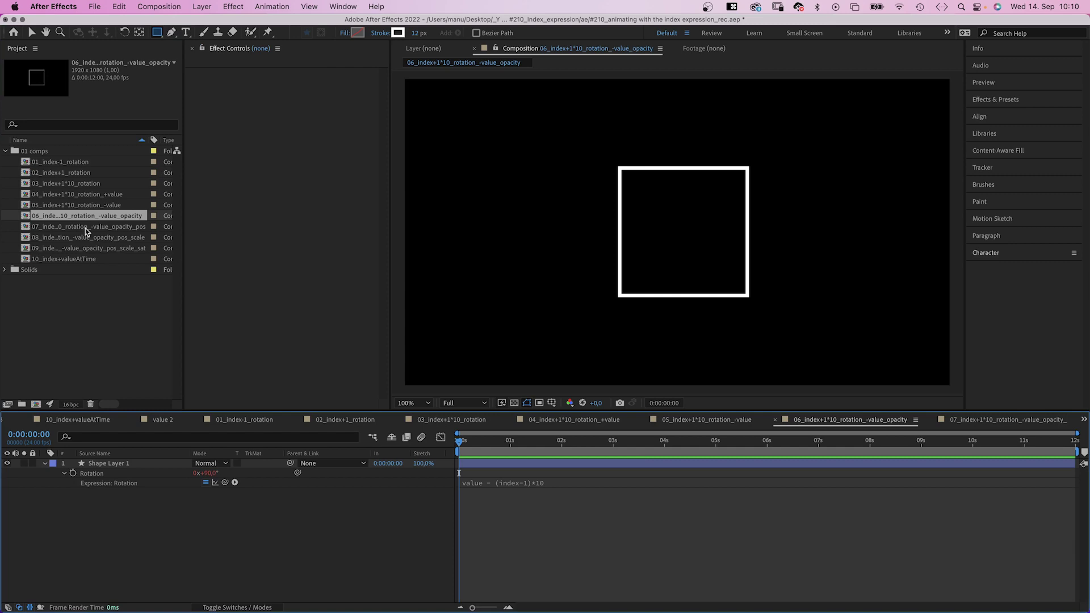
pyautogui.click(133, 466)
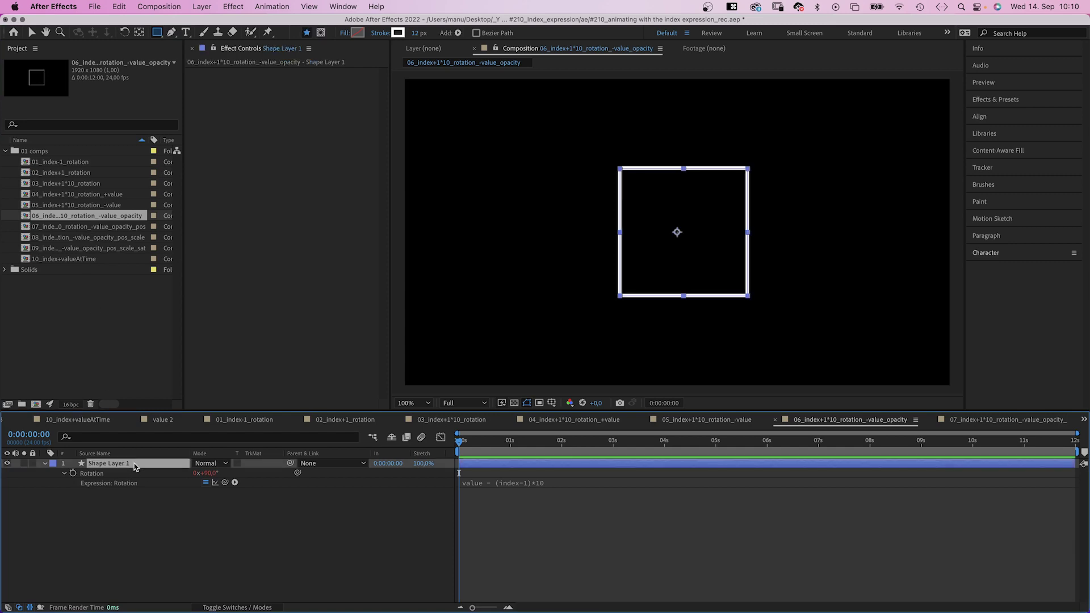
pyautogui.hotkey('shift', 't')
pyautogui.keyDown('alt'); pyautogui.click(72, 493); pyautogui.keyUp('alt')
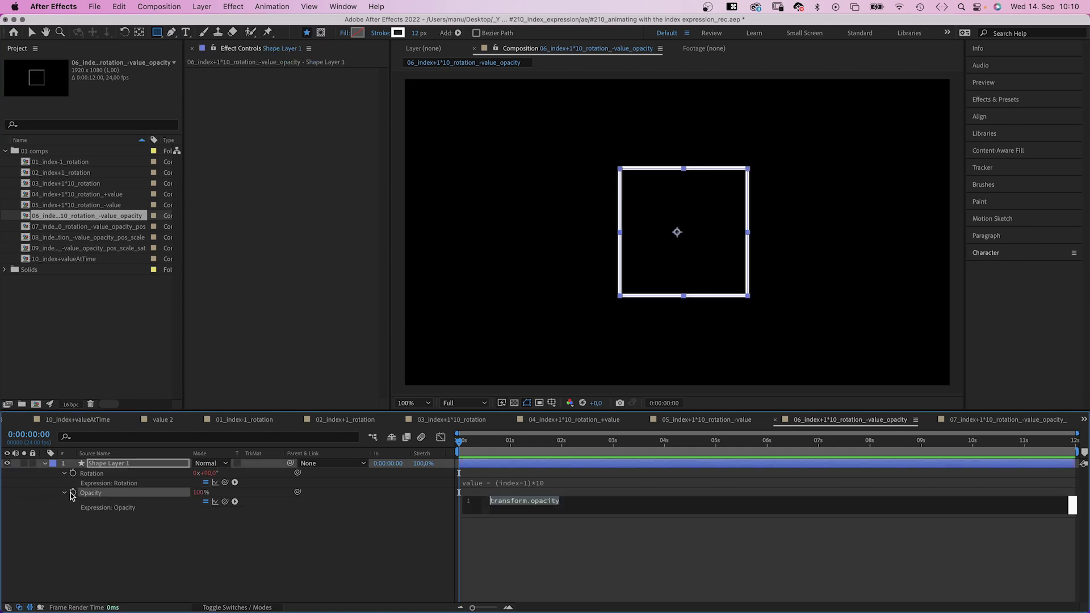
pyautogui.write('value ')
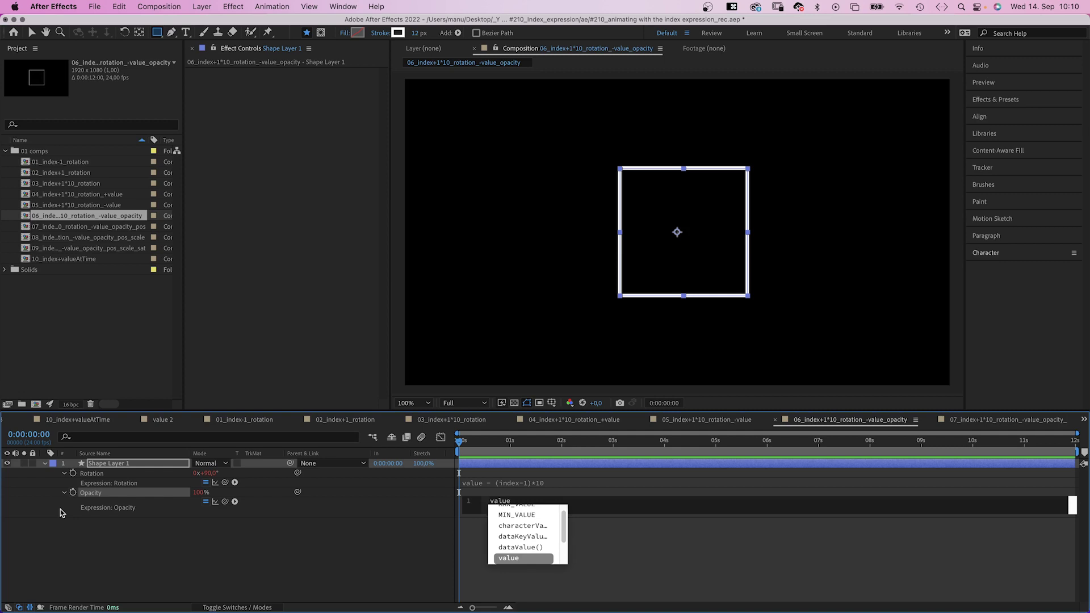
pyautogui.write('- ')
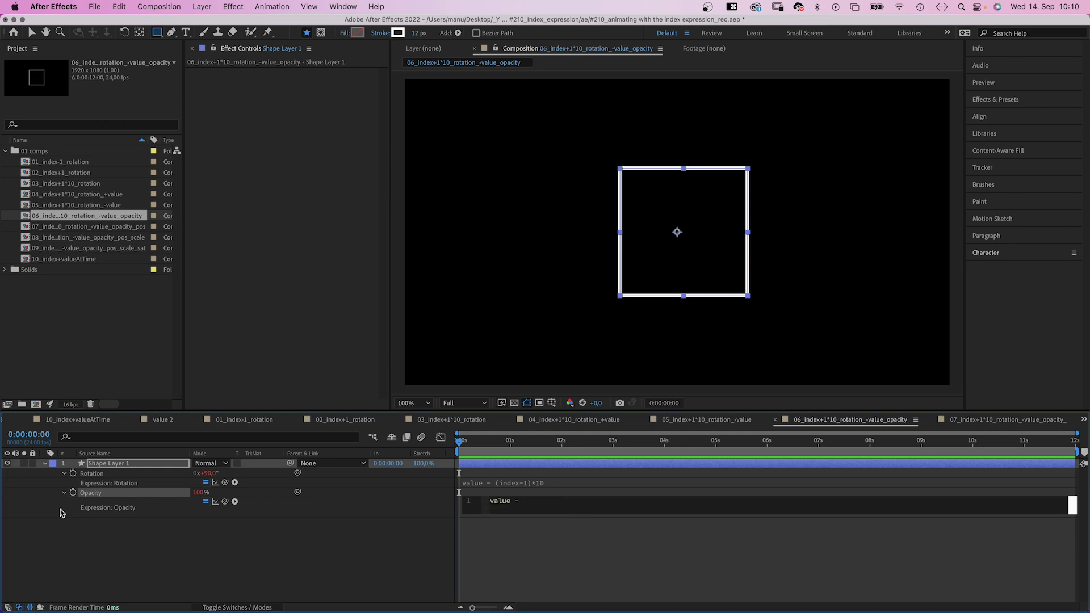
pyautogui.write('(index-1')
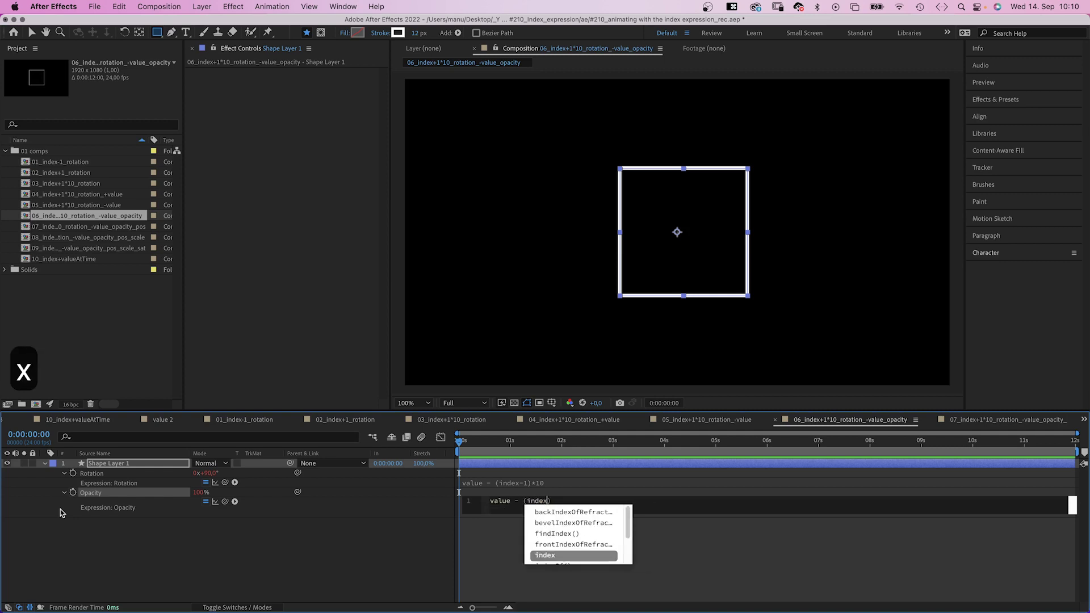
pyautogui.write(')*')
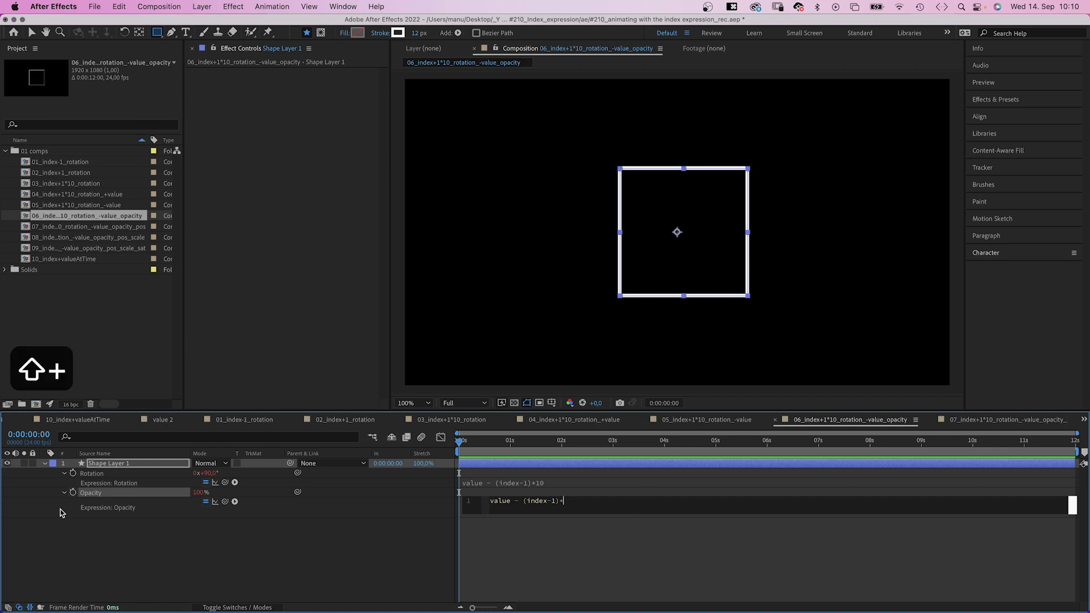
pyautogui.write('5')
pyautogui.click(105, 472)
# - Duplicate the square layer several times and reveal all their expressions
pyautogui.press('super+d')
pyautogui.press('e')
pyautogui.press('e')
pyautogui.press('super+d')
pyautogui.press('super+d')
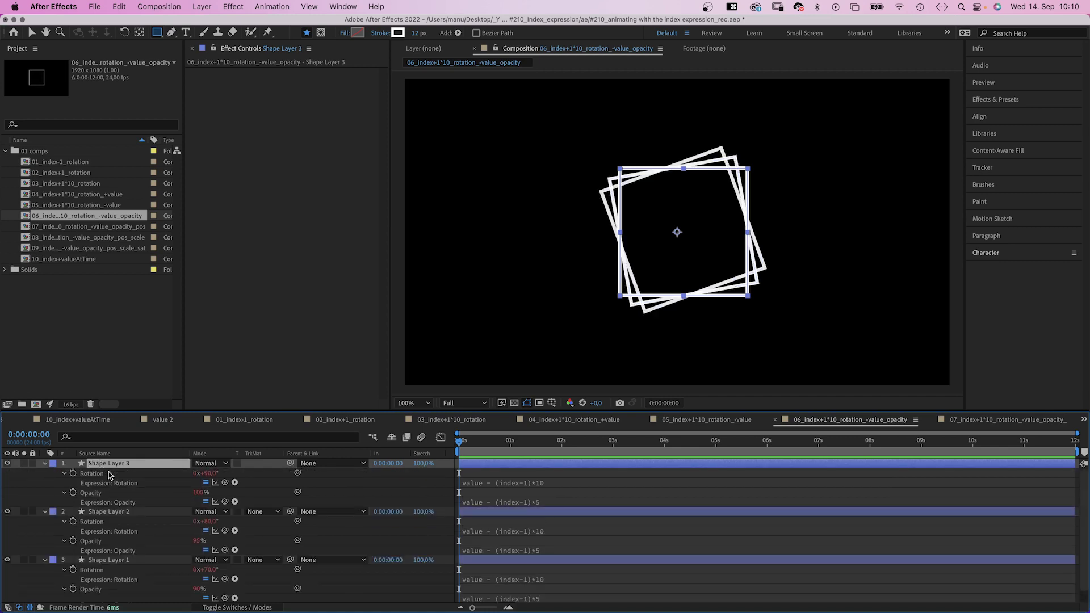
pyautogui.press('super+d')
pyautogui.press('super+d')
pyautogui.press('super+d')
pyautogui.press('super+d')
pyautogui.press('super+d')
pyautogui.press('super+d')
pyautogui.press('super+d')
pyautogui.press('e')
pyautogui.press('e')
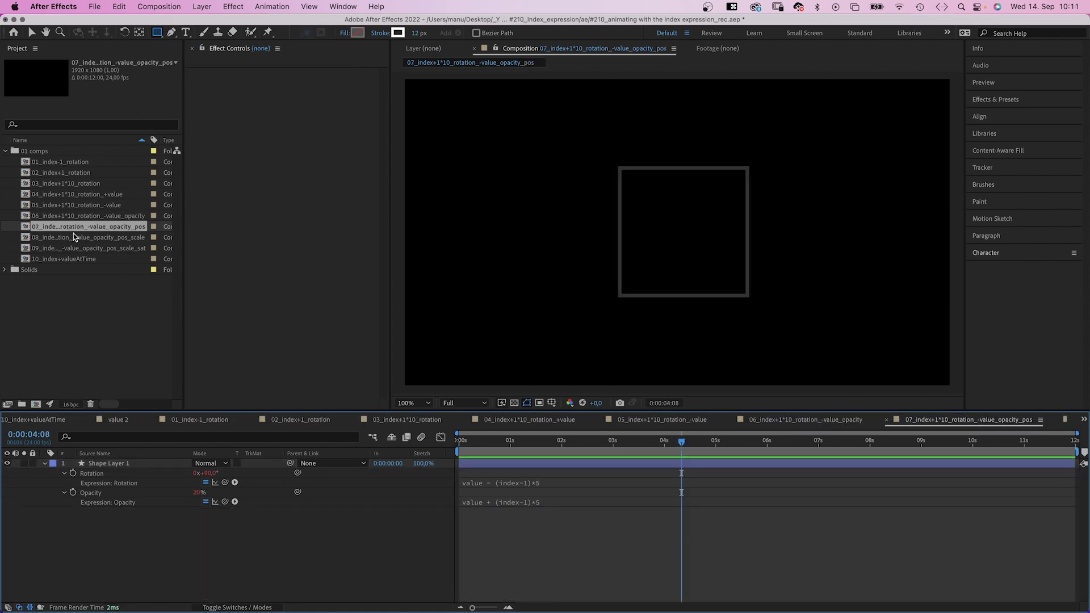
# - Add a Position expression to Shape Layer 1: x = (index-1)*100; and y = (index-1)*5;
pyautogui.click(106, 466)
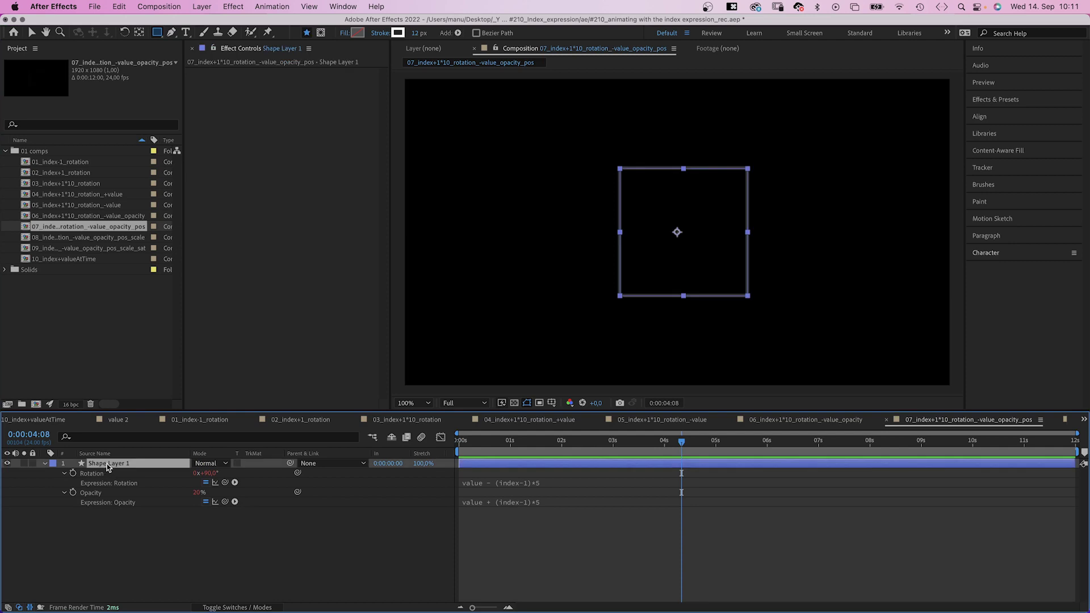
pyautogui.hotkey('shift', 'p')
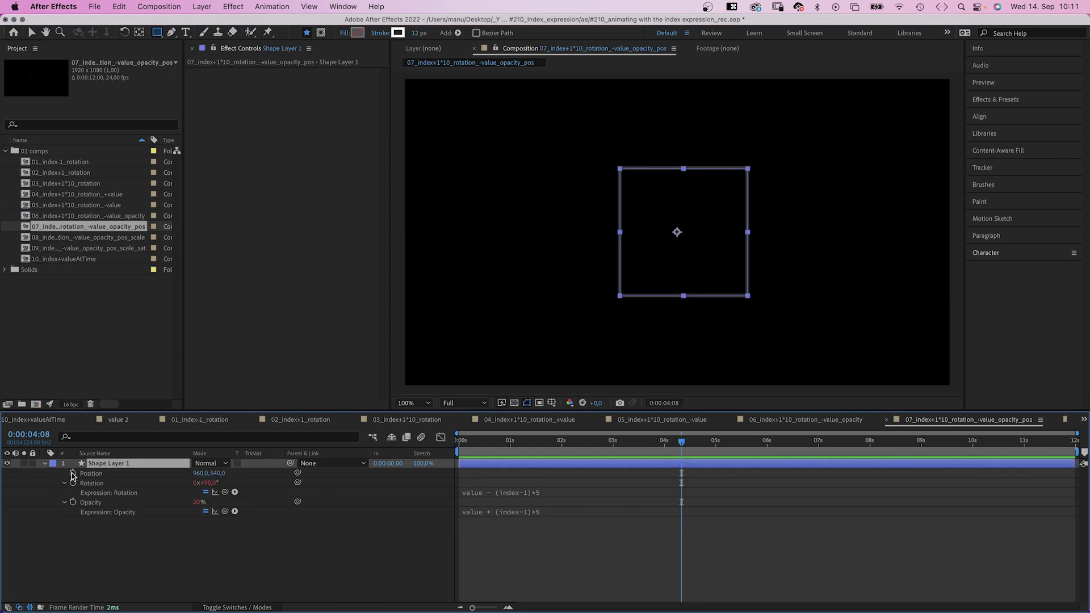
pyautogui.keyDown('alt'); pyautogui.click(73, 474); pyautogui.keyUp('alt')
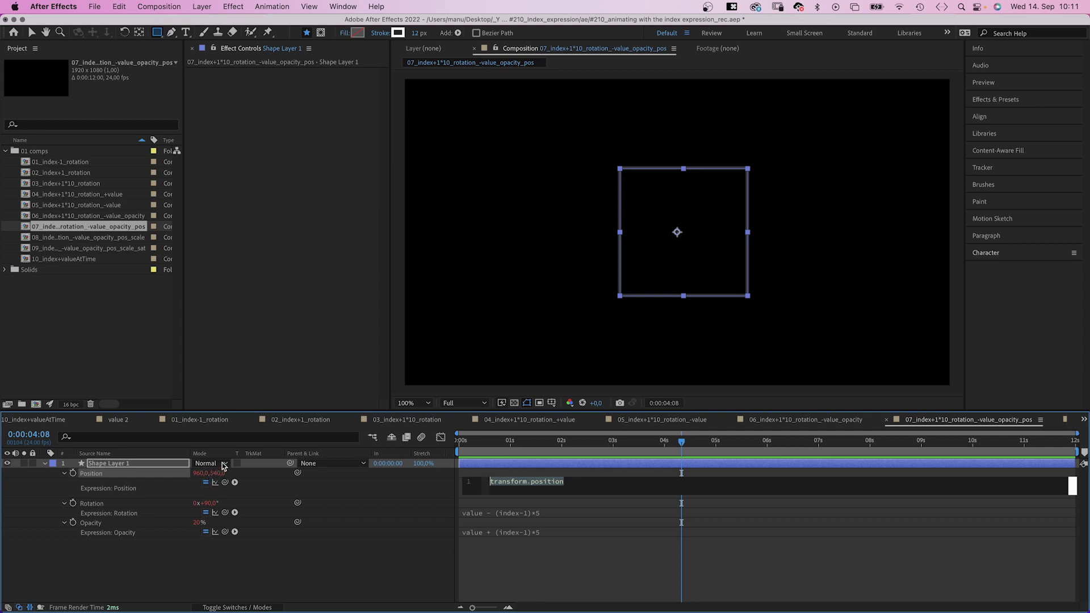
pyautogui.write('x = ')
pyautogui.write('(index')
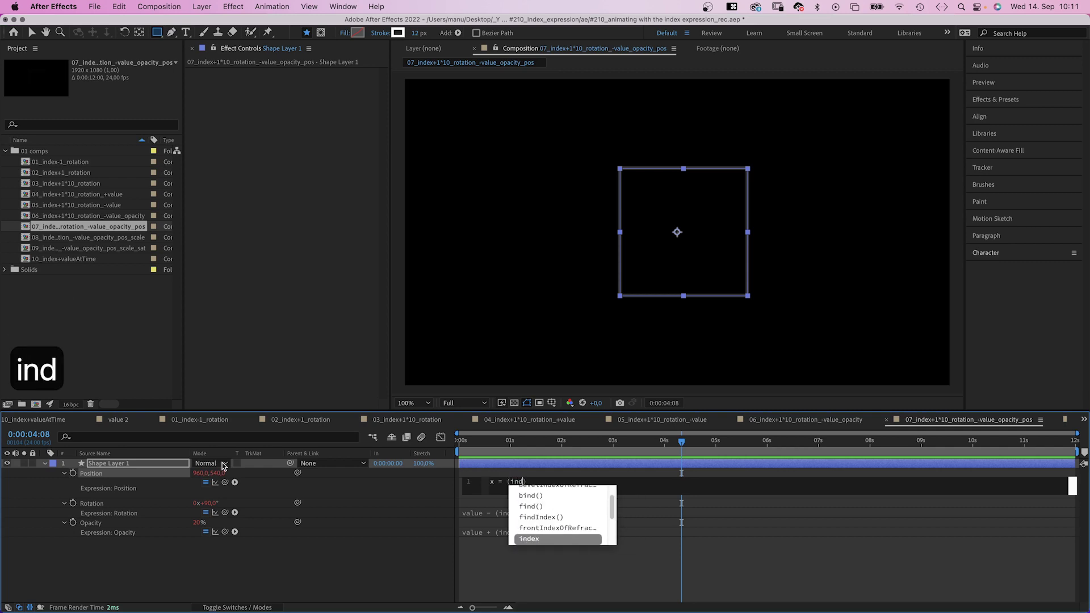
pyautogui.write('-1)')
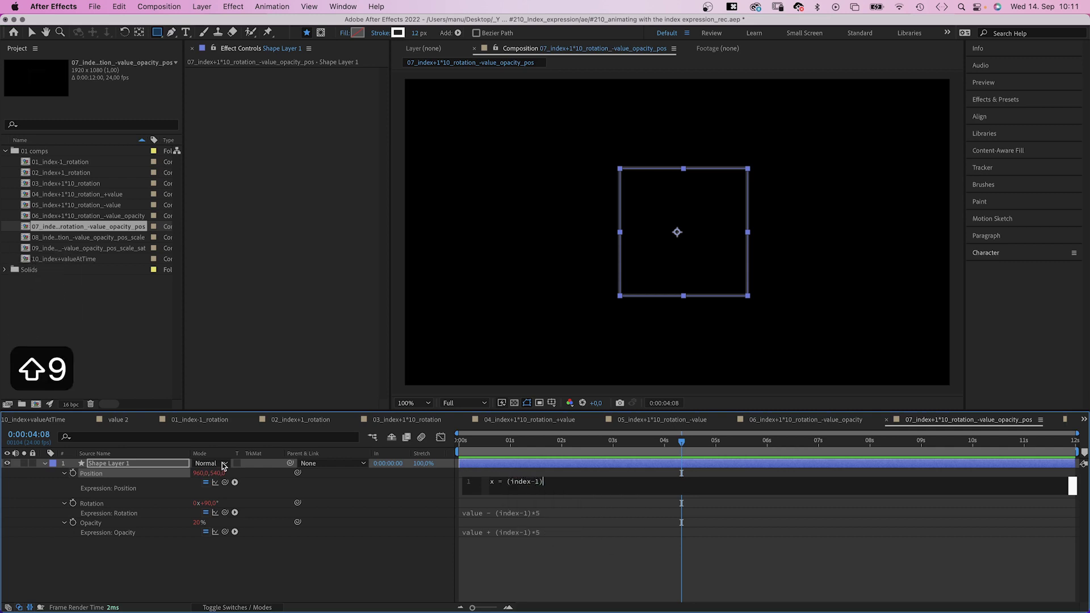
pyautogui.write('*100')
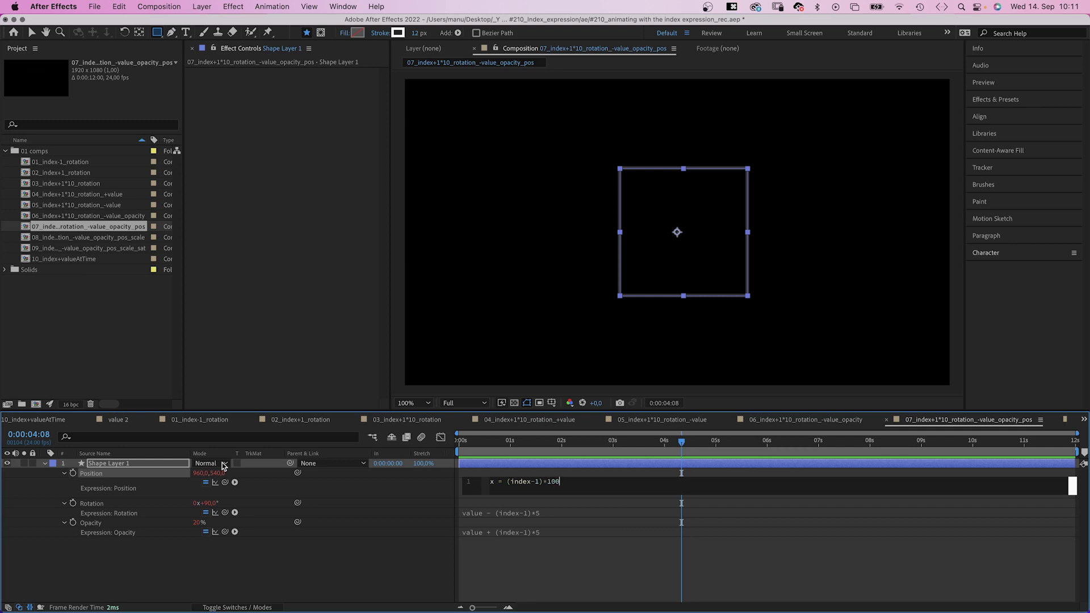
pyautogui.write(';')
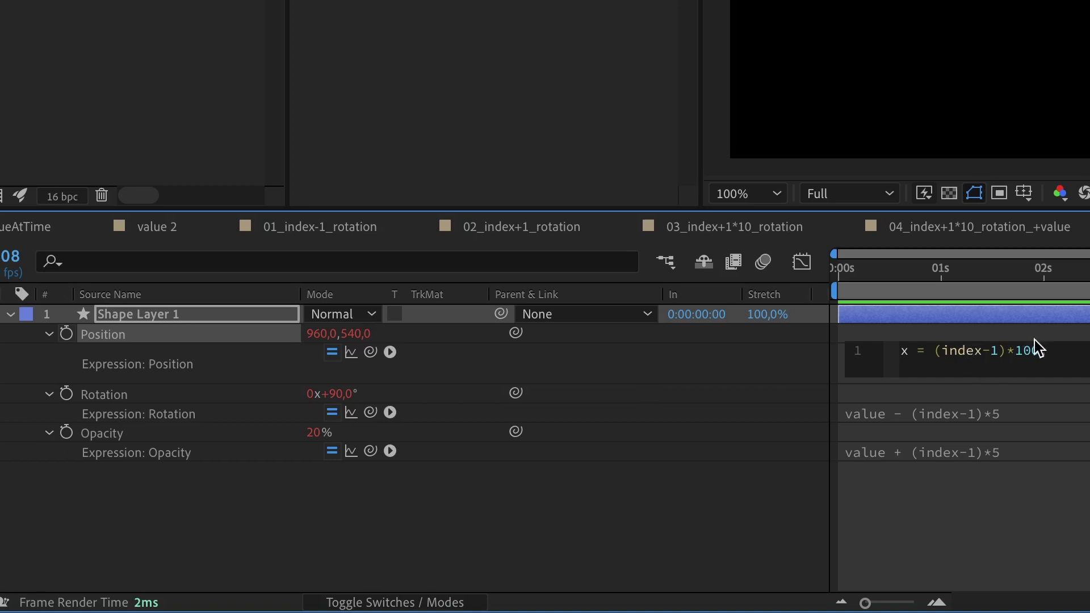
pyautogui.press('Return')
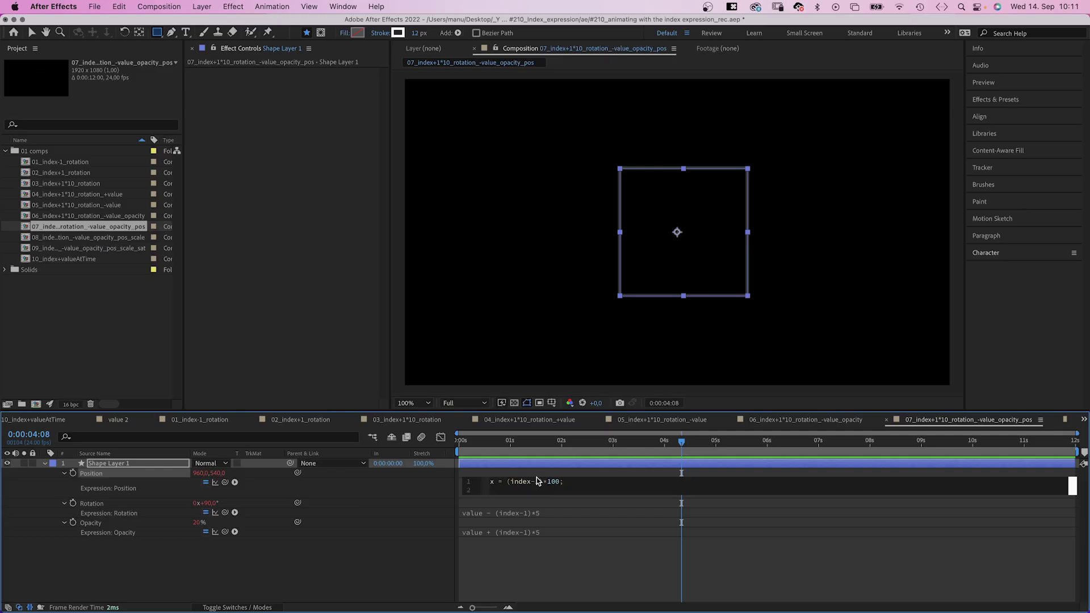
pyautogui.write('y = (index-1)')
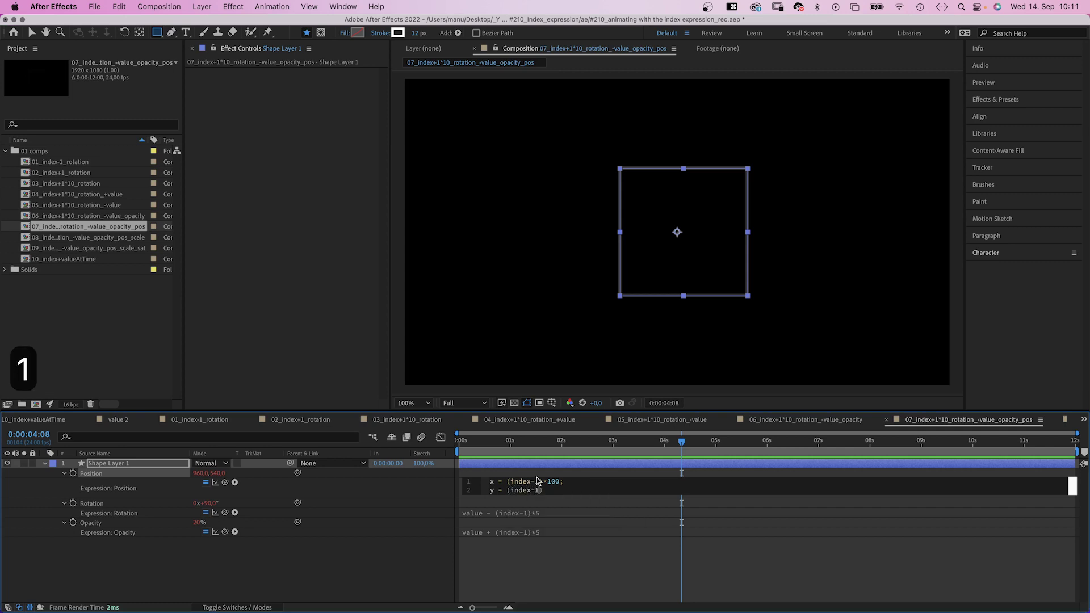
pyautogui.write('*5')
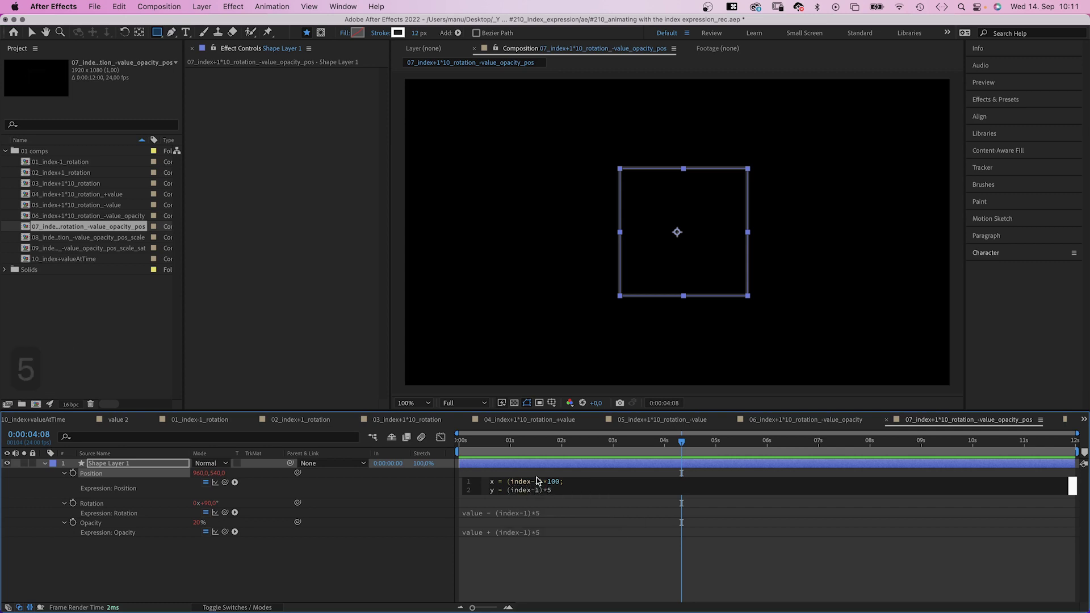
pyautogui.write(';')
# - End the Position expression with the array [300+x,540+y], placing the square left of centre
pyautogui.press('Return')
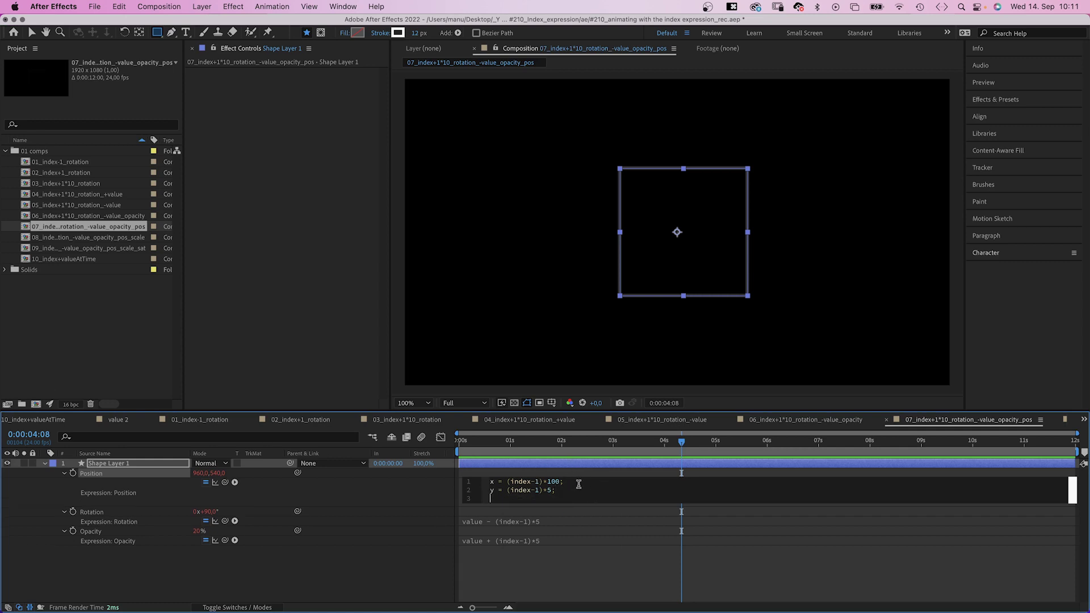
pyautogui.hotkey('alt', '5')
pyautogui.write('x,y')
pyautogui.click(410, 585)
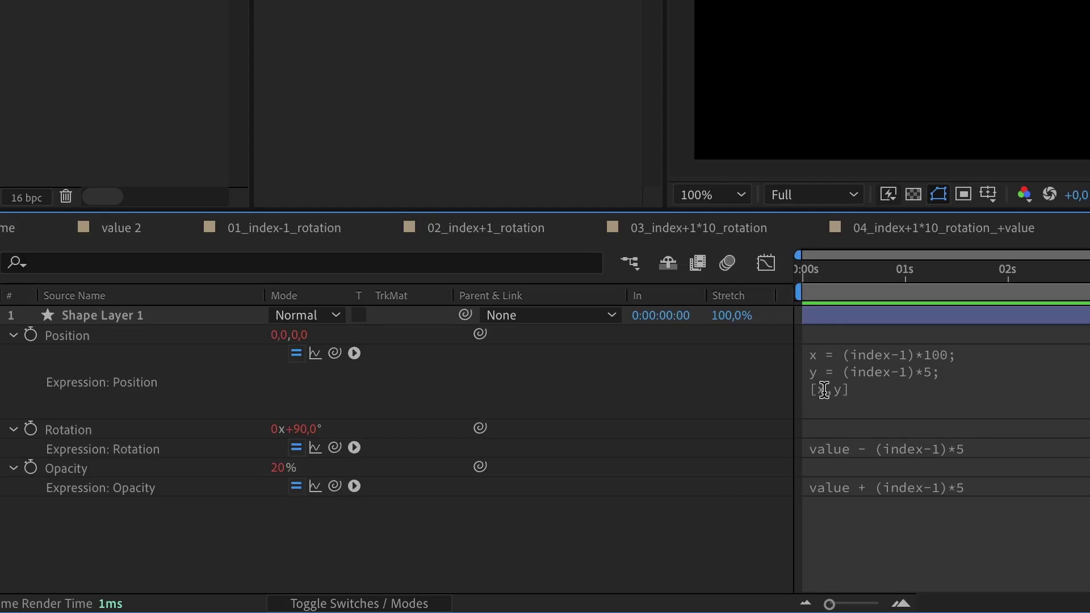
pyautogui.click(466, 500)
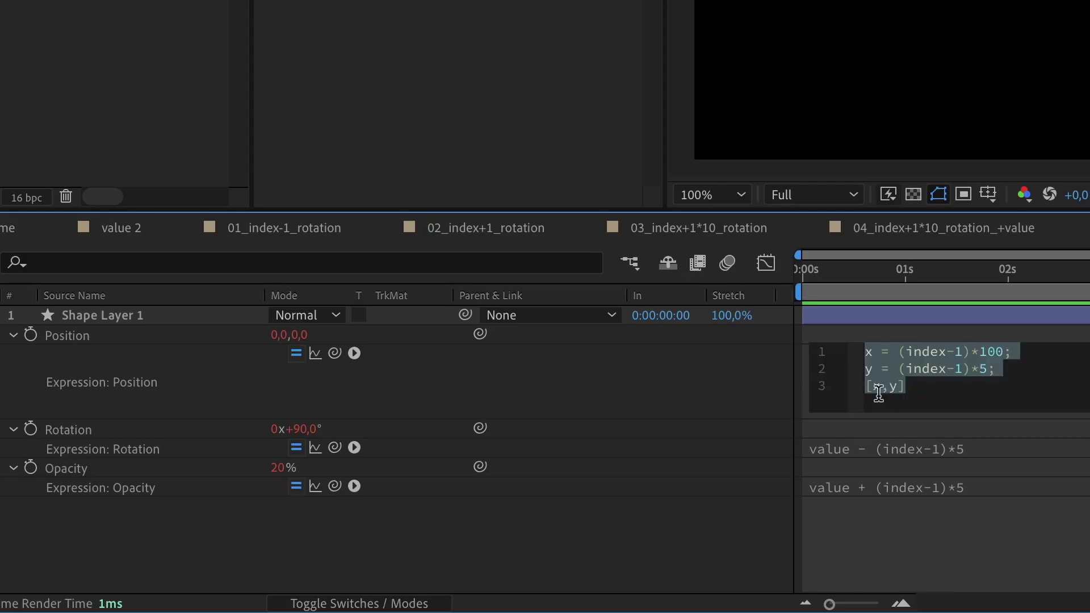
pyautogui.click(494, 501)
pyautogui.write('300+')
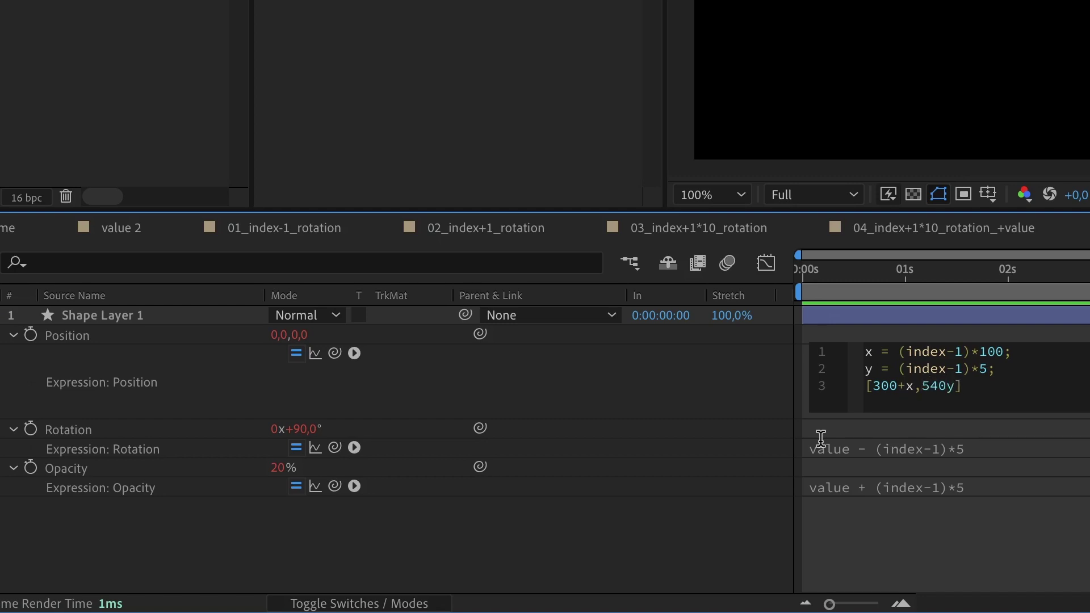
pyautogui.click(771, 397)
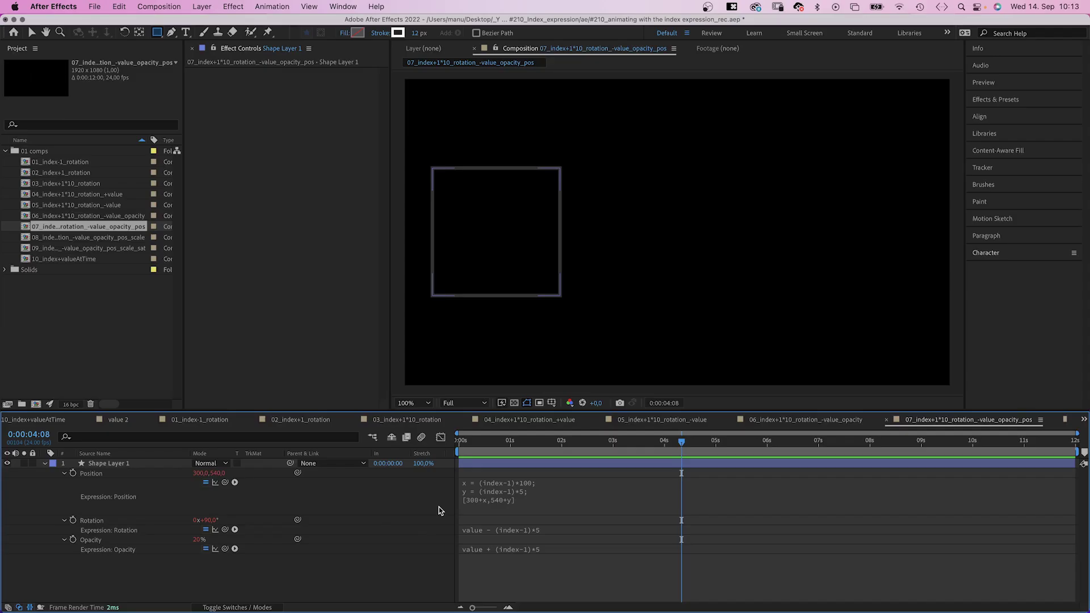
# - Duplicate the positioned square layer repeatedly and select all the shape layers
pyautogui.click(83, 334)
pyautogui.press('super+d')
pyautogui.press('super+d')
pyautogui.press('super+d')
pyautogui.press('super+d')
pyautogui.press('super+d')
pyautogui.press('super+d')
pyautogui.press('super+d')
pyautogui.press('super+d')
pyautogui.press('super+d')
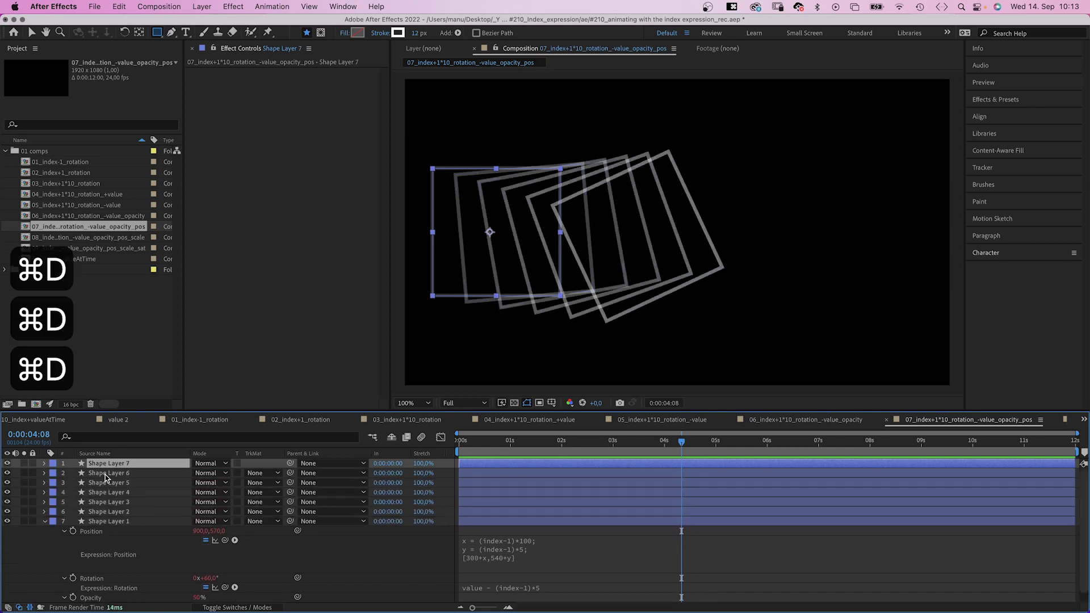
pyautogui.press('super+d')
pyautogui.press('super+d')
pyautogui.press('super+d')
pyautogui.press('super+d')
pyautogui.press('super+d')
pyautogui.press('super+d')
pyautogui.press('super+d')
pyautogui.press('super+d')
pyautogui.press('super+d')
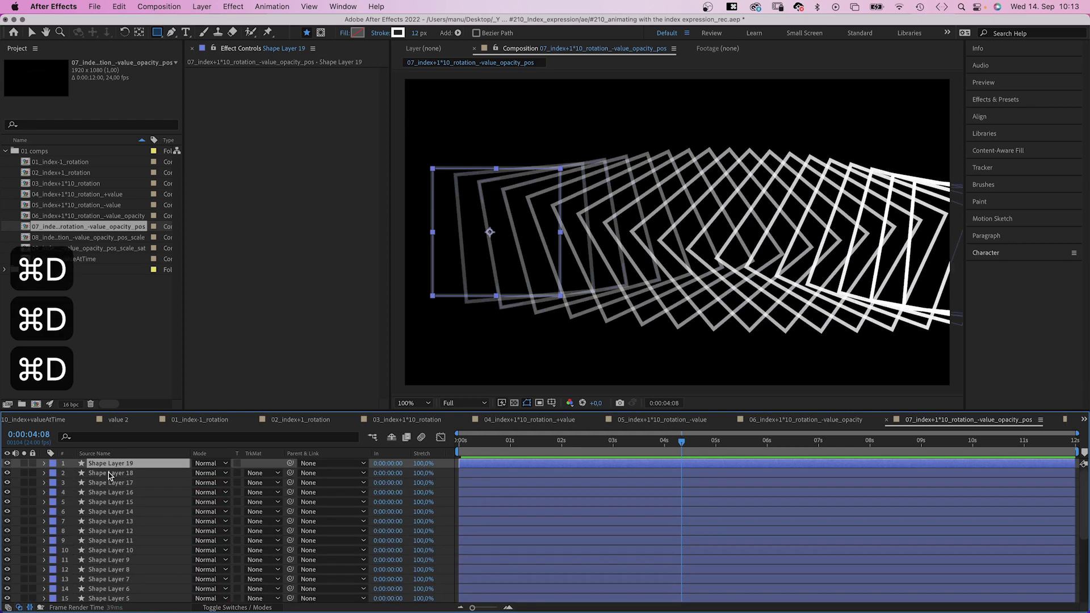
pyautogui.press('super+a')
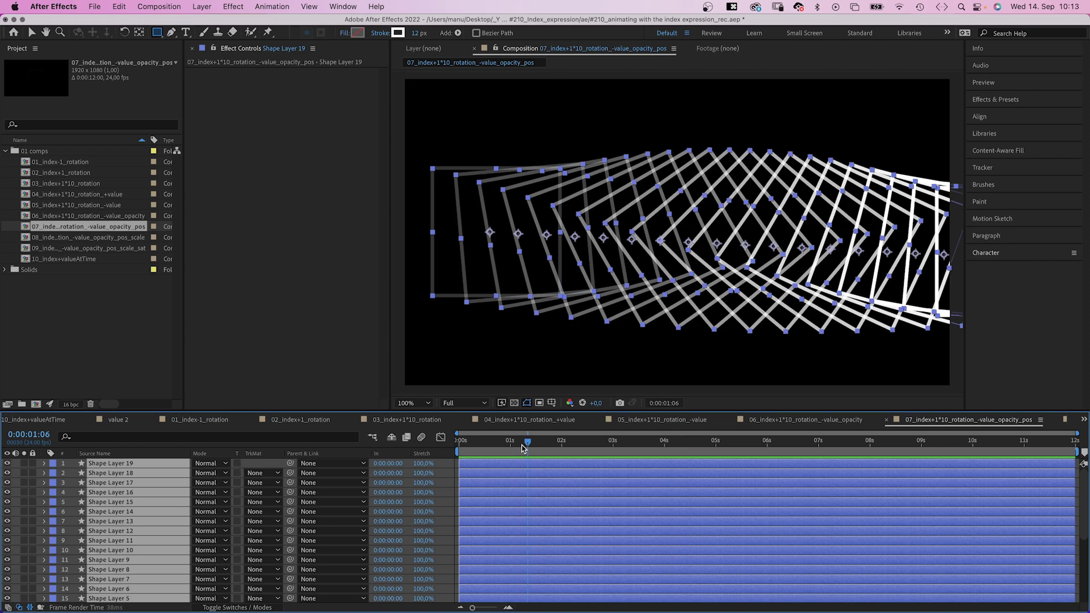
# - Trim all layers at frame 7 and sequence them with a 4-frame overlap
pyautogui.moveTo(523, 448); pyautogui.dragTo(476, 460)
pyautogui.moveTo(1067, 463); pyautogui.dragTo(476, 464)
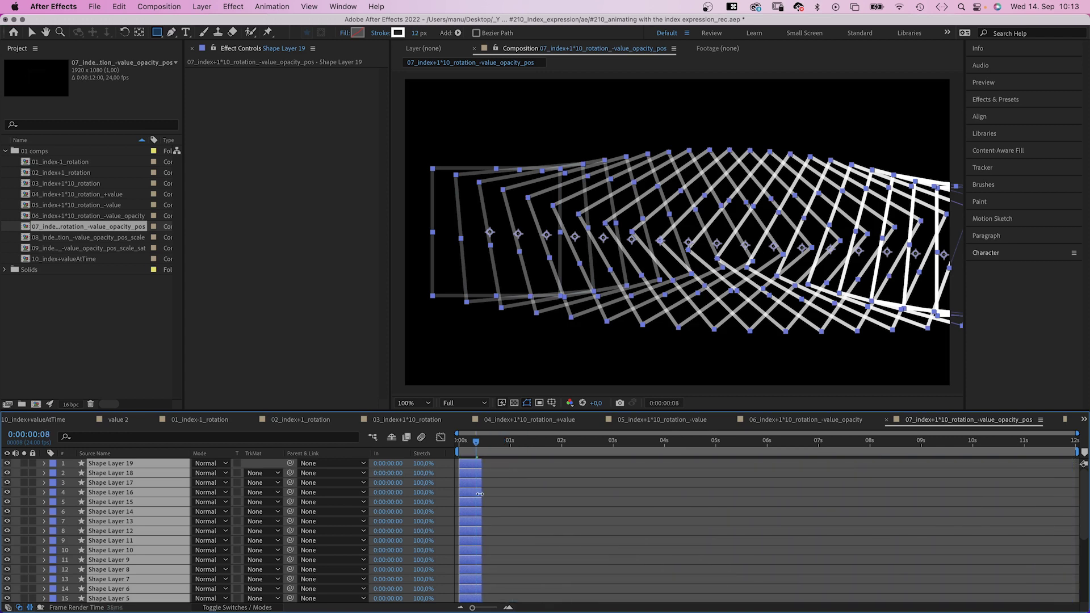
pyautogui.rightClick(469, 469)
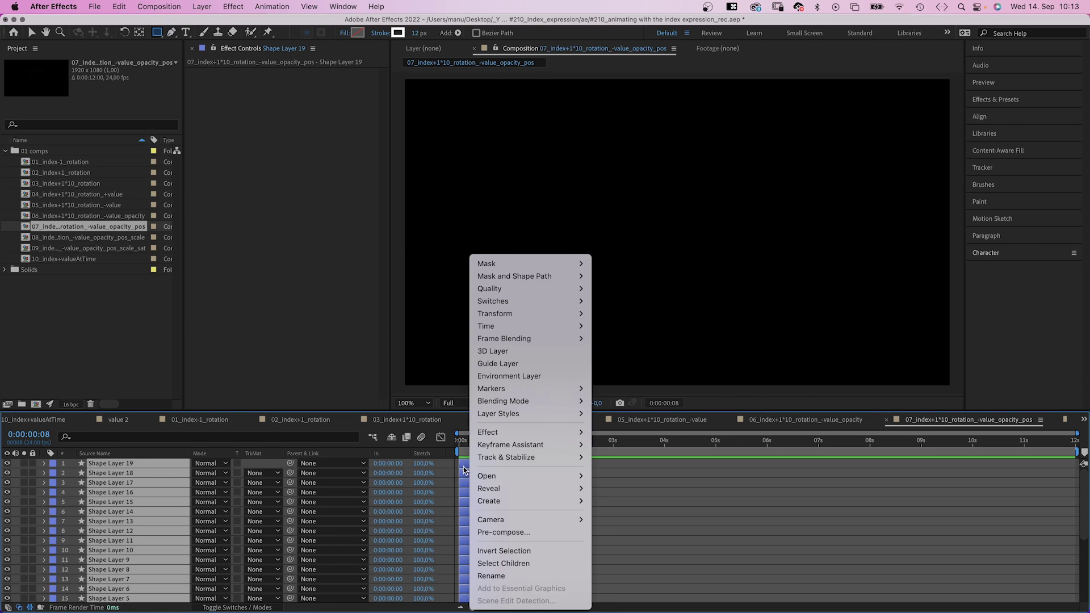
pyautogui.moveTo(500, 448)
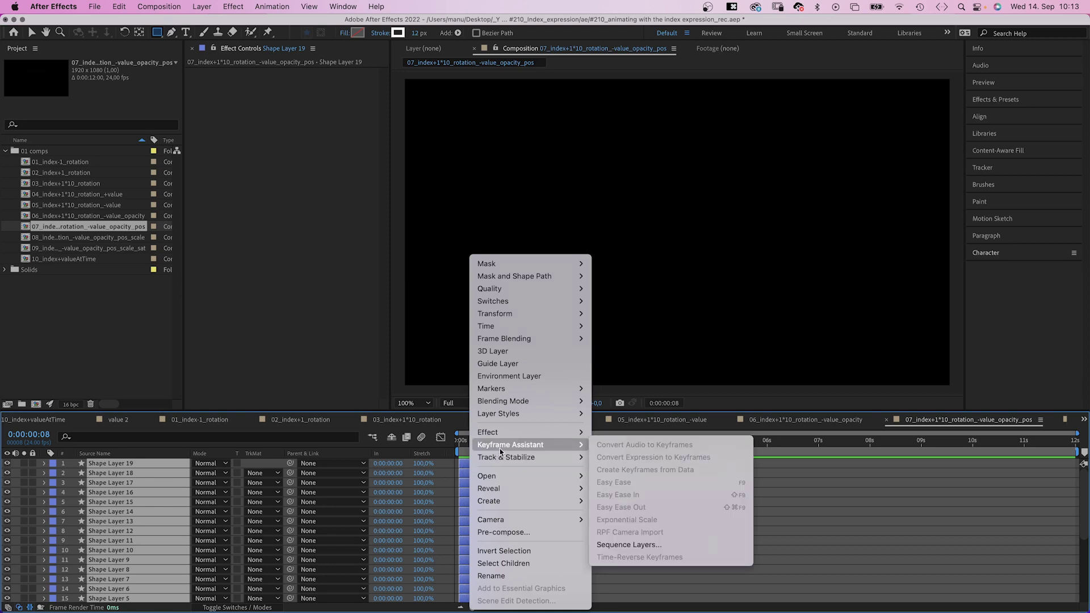
pyautogui.click(614, 546)
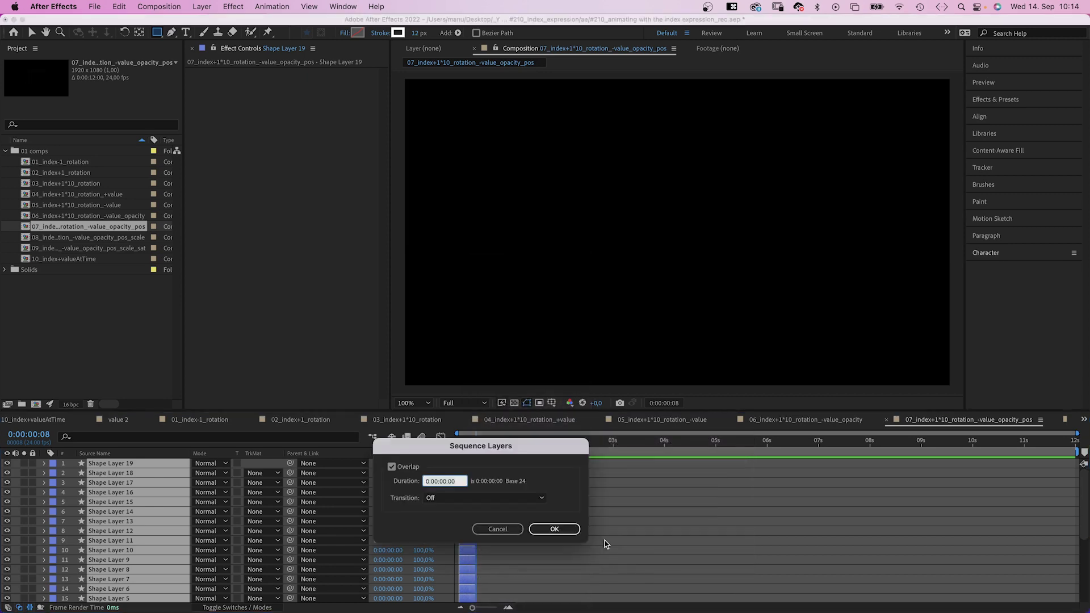
pyautogui.click(392, 467)
pyautogui.click(460, 482)
pyautogui.press('BackSpace')
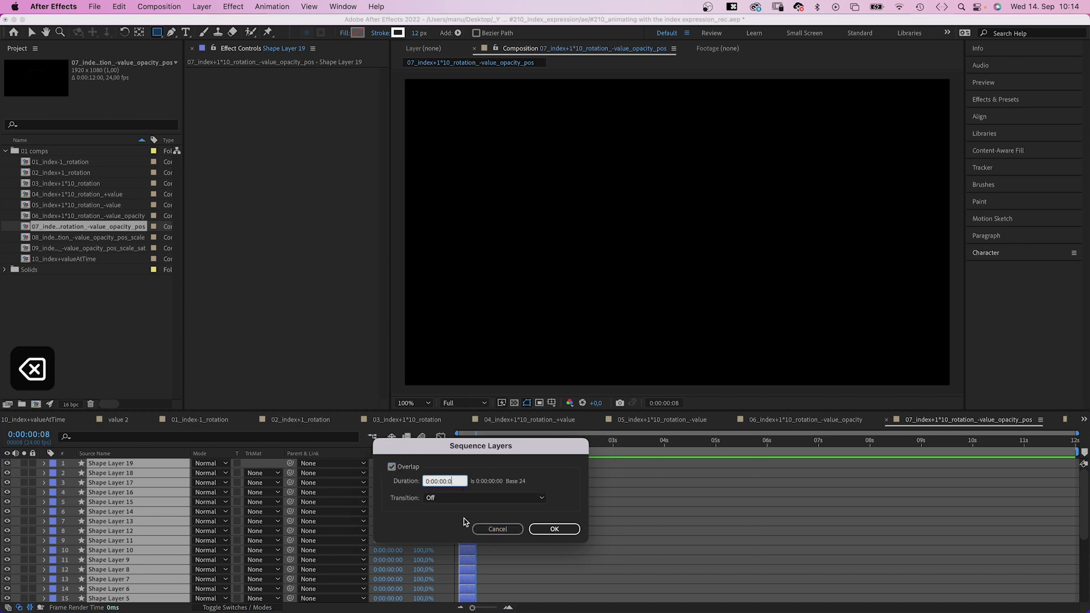
pyautogui.write('4')
pyautogui.press('Return')
# - Preview the staggered animation, extend the layers' out points, and replay it
pyautogui.press('space')
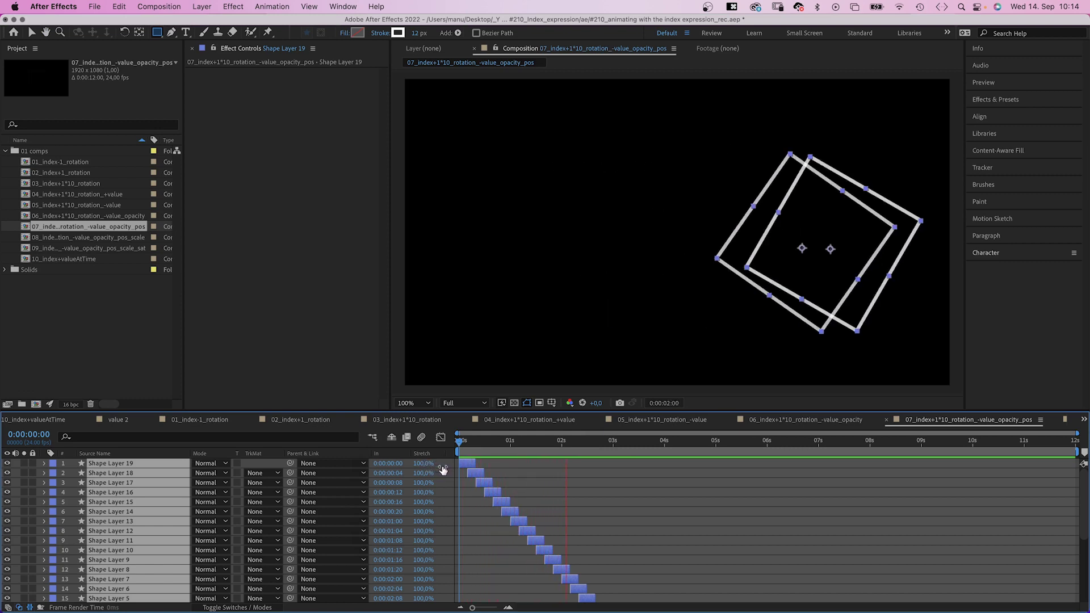
pyautogui.press('space')
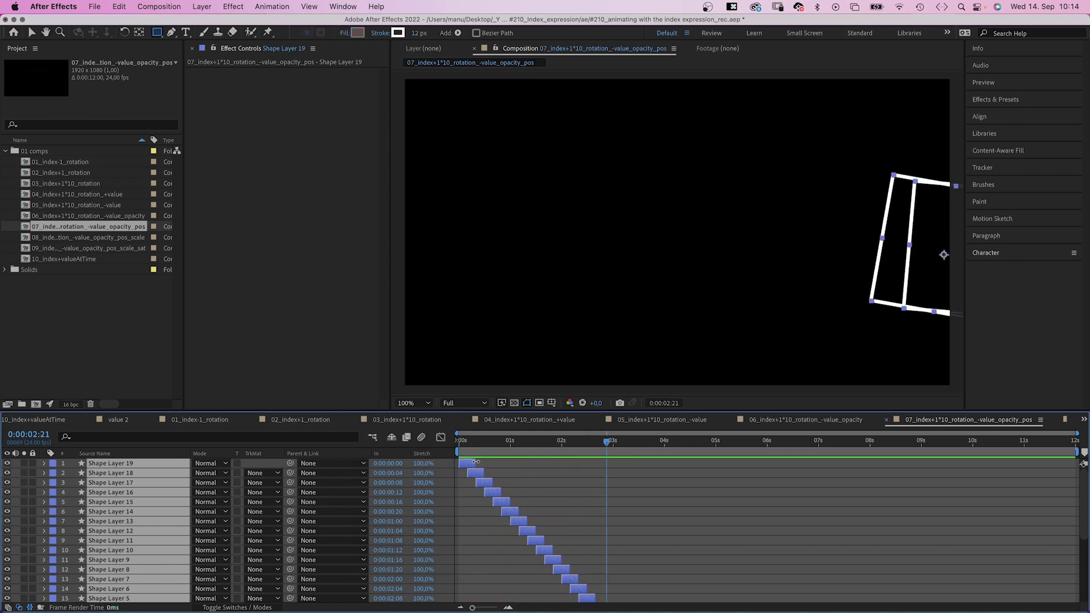
pyautogui.moveTo(476, 463); pyautogui.dragTo(603, 463)
pyautogui.moveTo(534, 445); pyautogui.dragTo(511, 443)
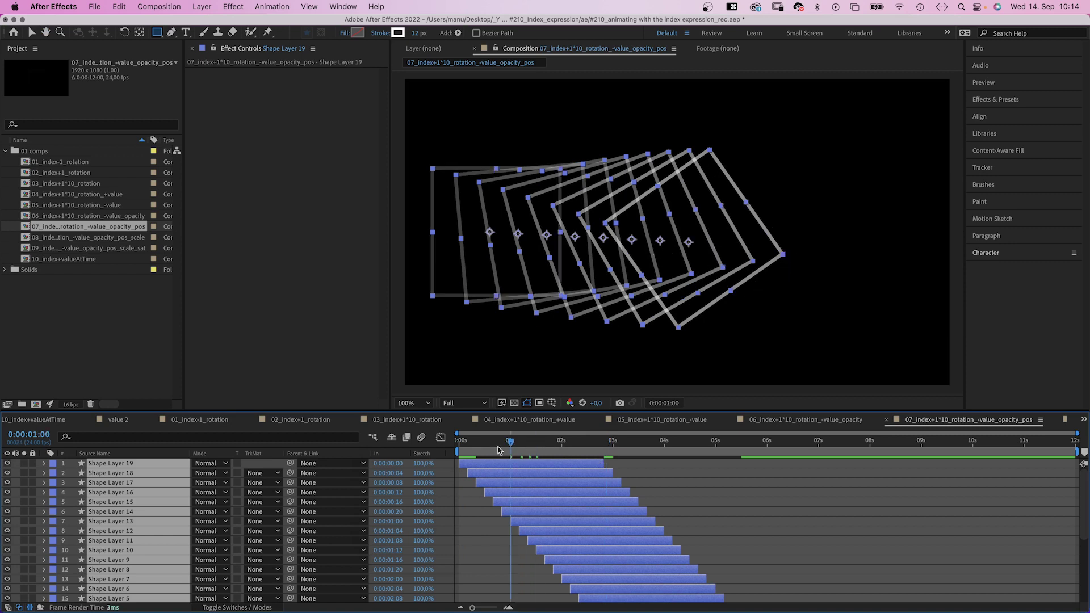
pyautogui.press('space')
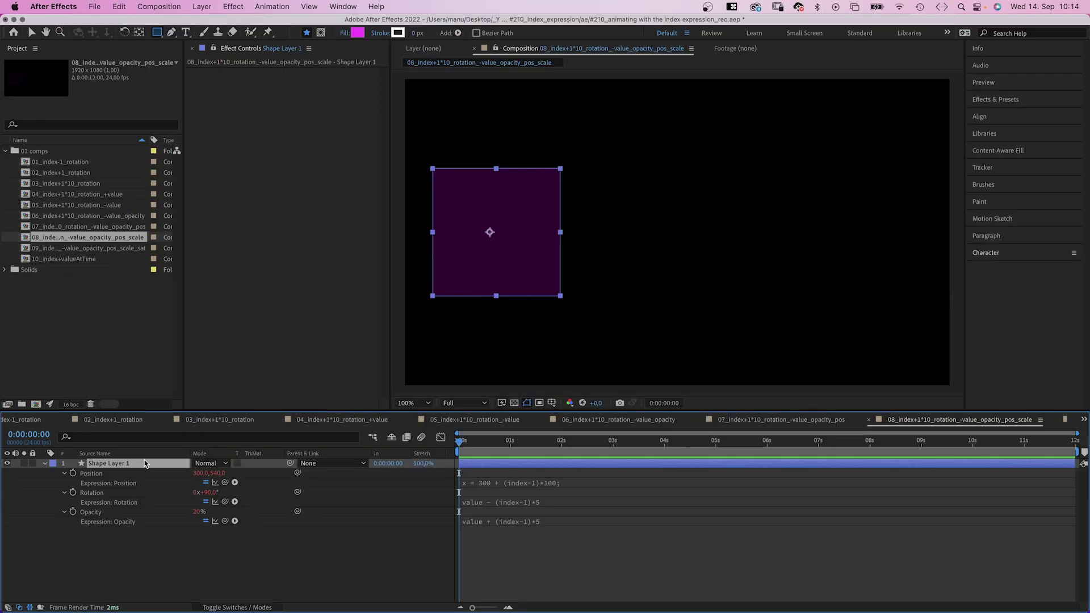
# - Add a Scale expression defining s = (index-1)*20; followed by a scale array line
pyautogui.hotkey('shift', 's')
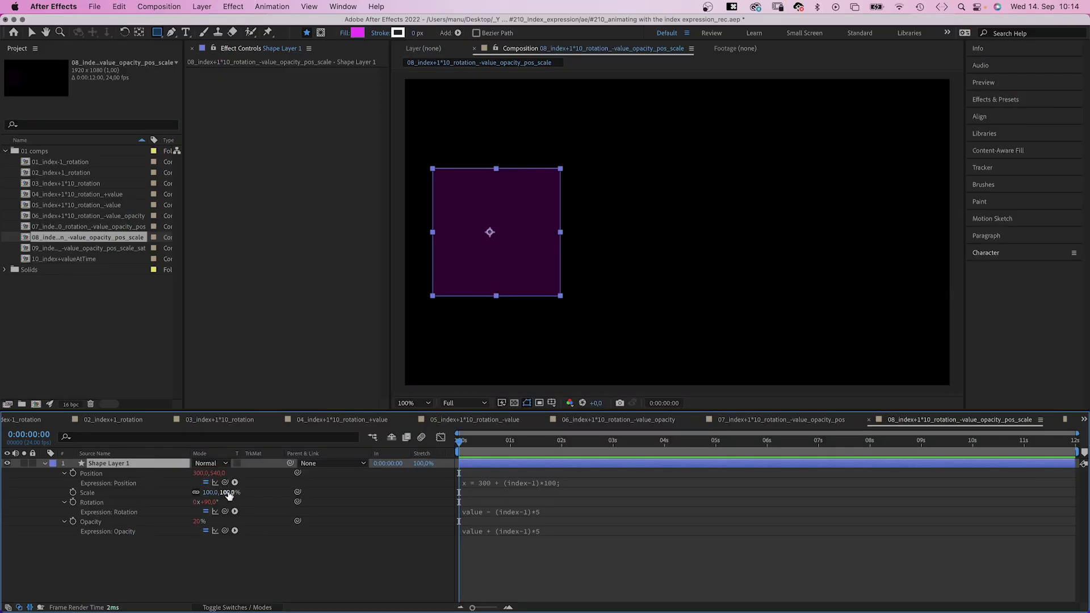
pyautogui.keyDown('alt'); pyautogui.click(74, 493); pyautogui.keyUp('alt')
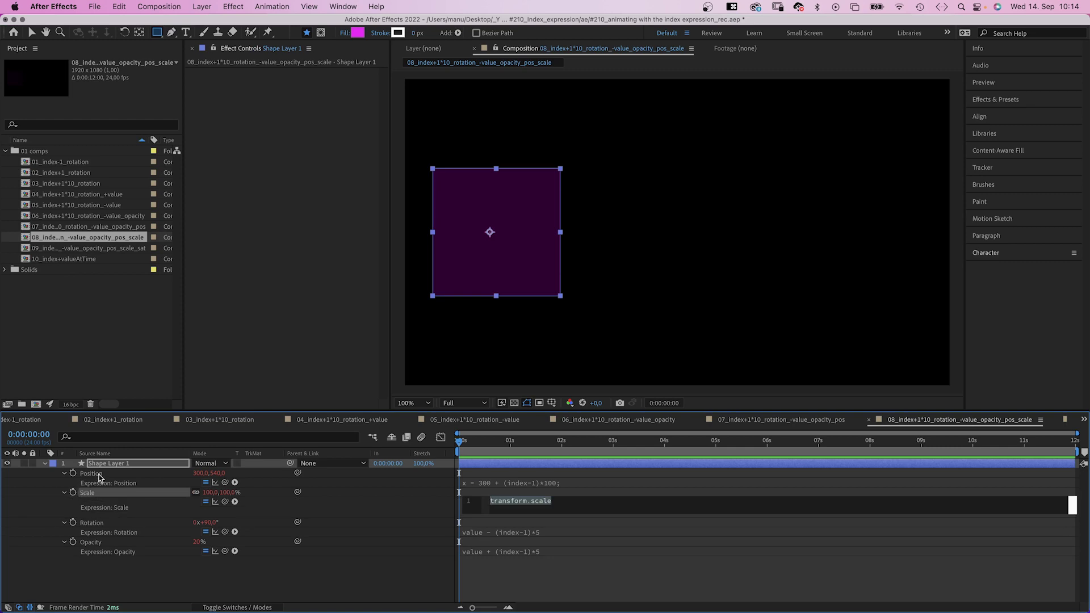
pyautogui.write('s =')
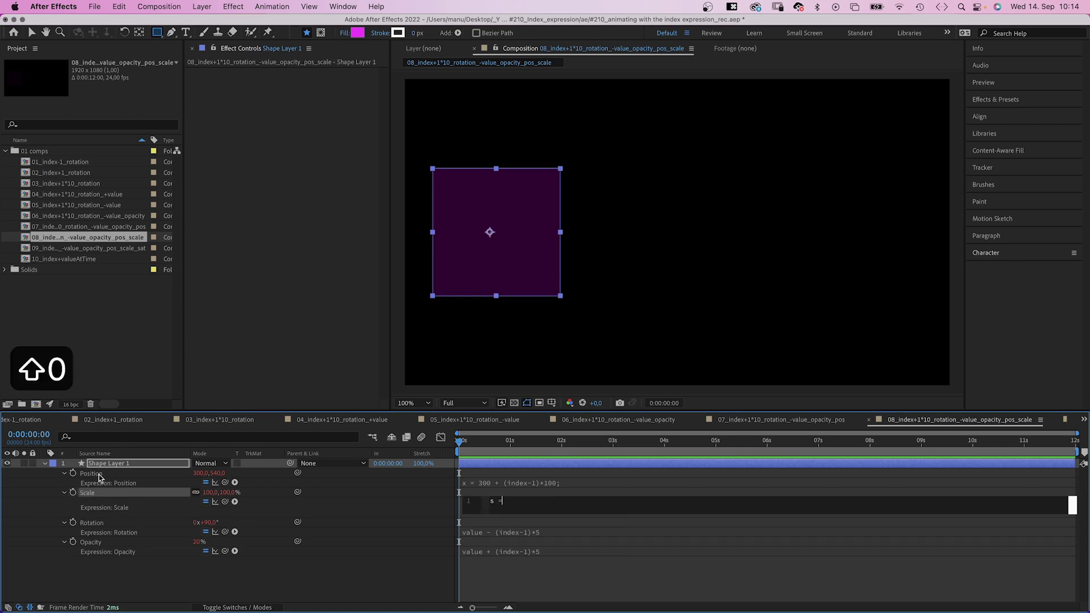
pyautogui.write(' (index-')
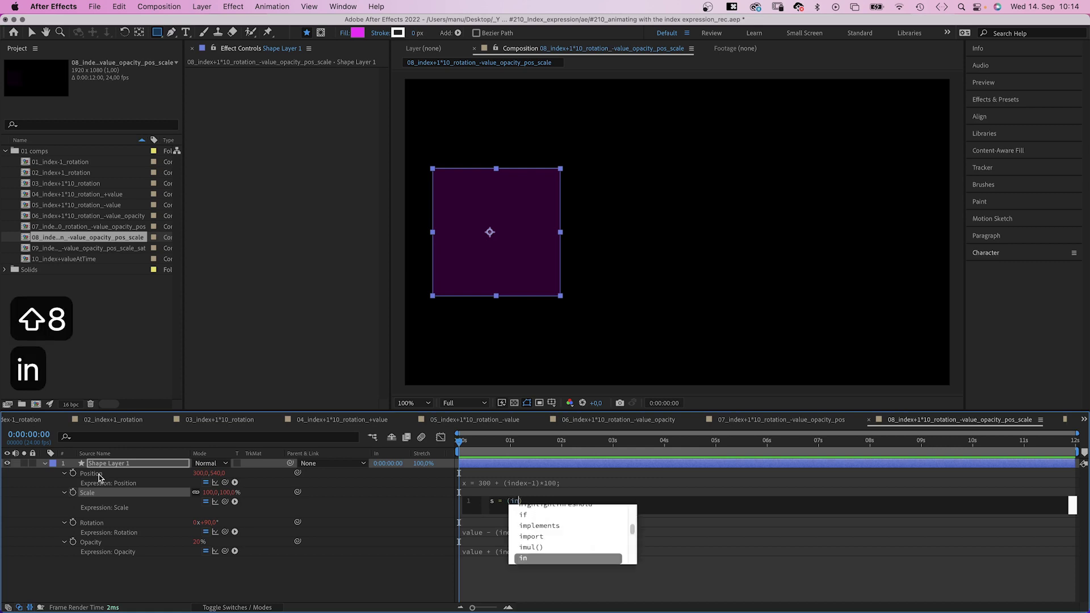
pyautogui.write('1)*')
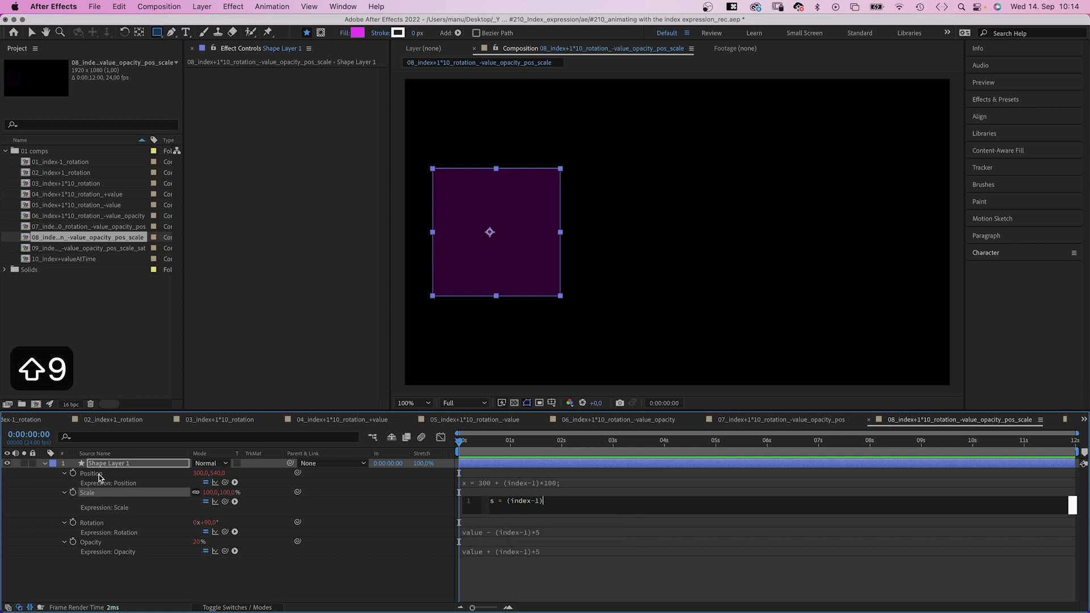
pyautogui.write('20;')
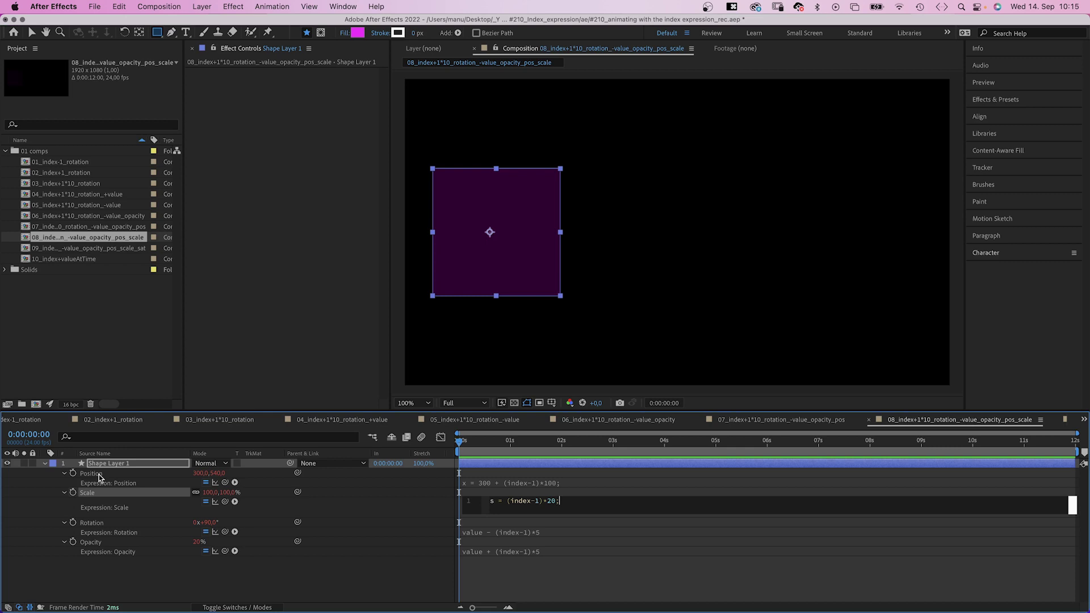
pyautogui.press('Return')
pyautogui.write('[')
pyautogui.write('50*')
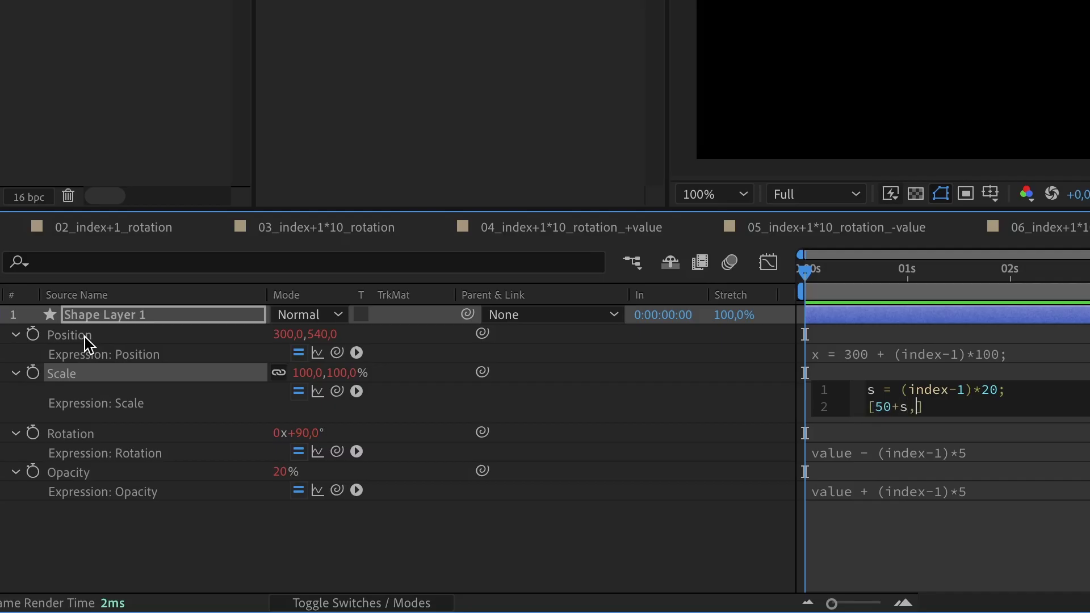
pyautogui.write('s,50+s')
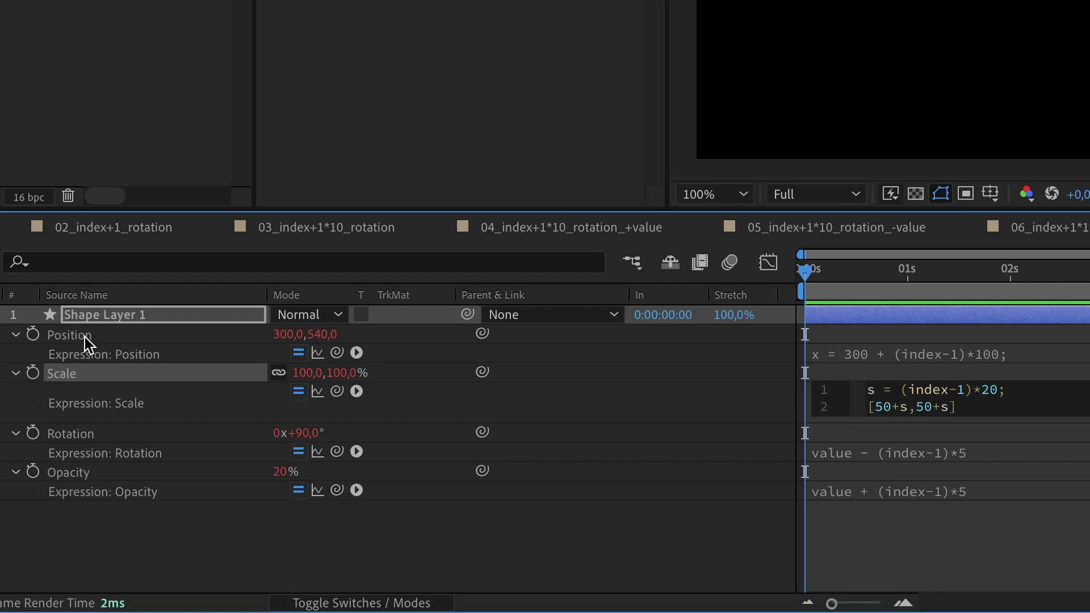
pyautogui.click(710, 406)
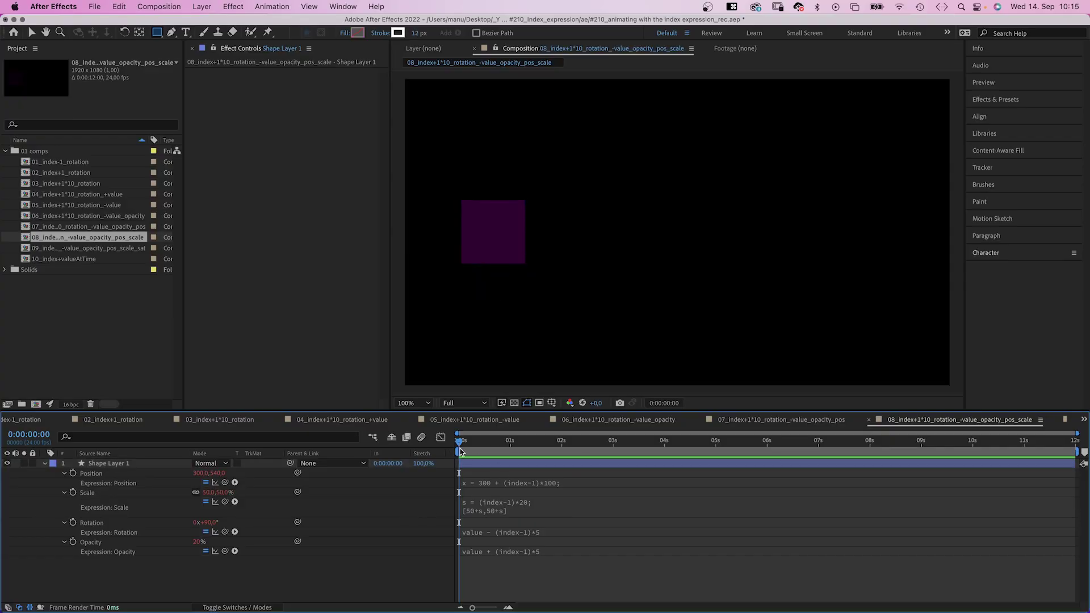
# - Complete the scale array as [50+s,50+s*2] and duplicate the square several times
pyautogui.click(503, 514)
pyautogui.click(528, 509)
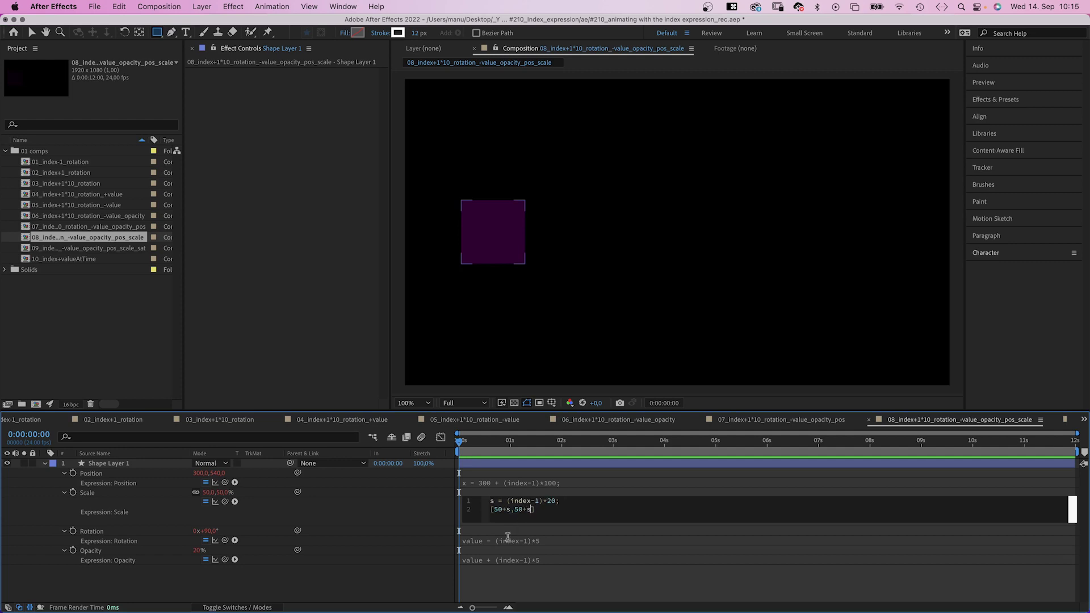
pyautogui.write('*2')
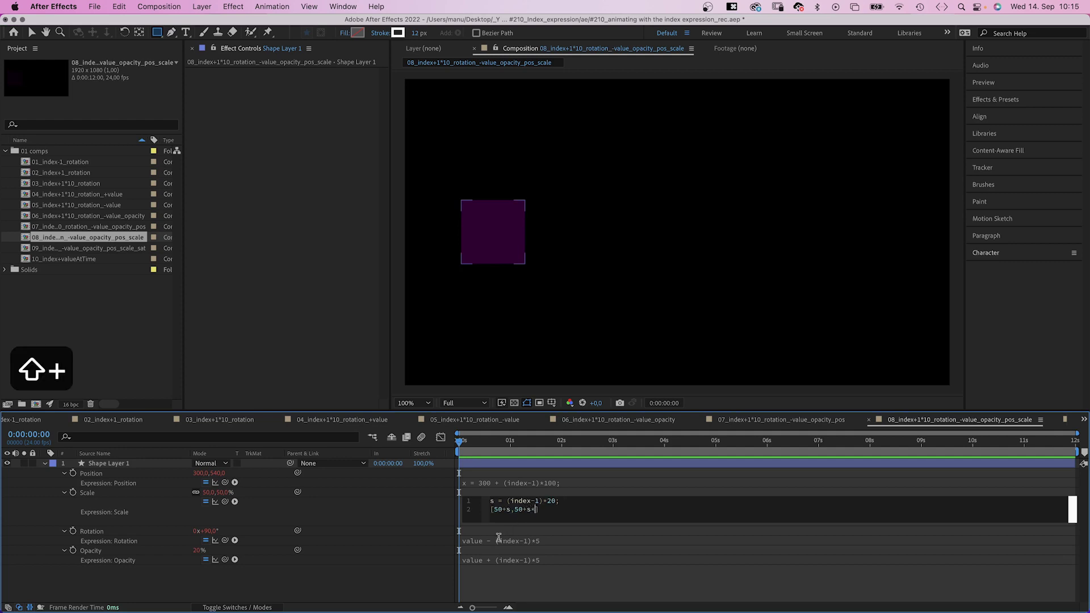
pyautogui.click(109, 464)
pyautogui.press('super+d')
pyautogui.press('super+d')
pyautogui.press('super+d')
pyautogui.press('super+d')
pyautogui.press('super+d')
pyautogui.press('super+d')
pyautogui.press('super+d')
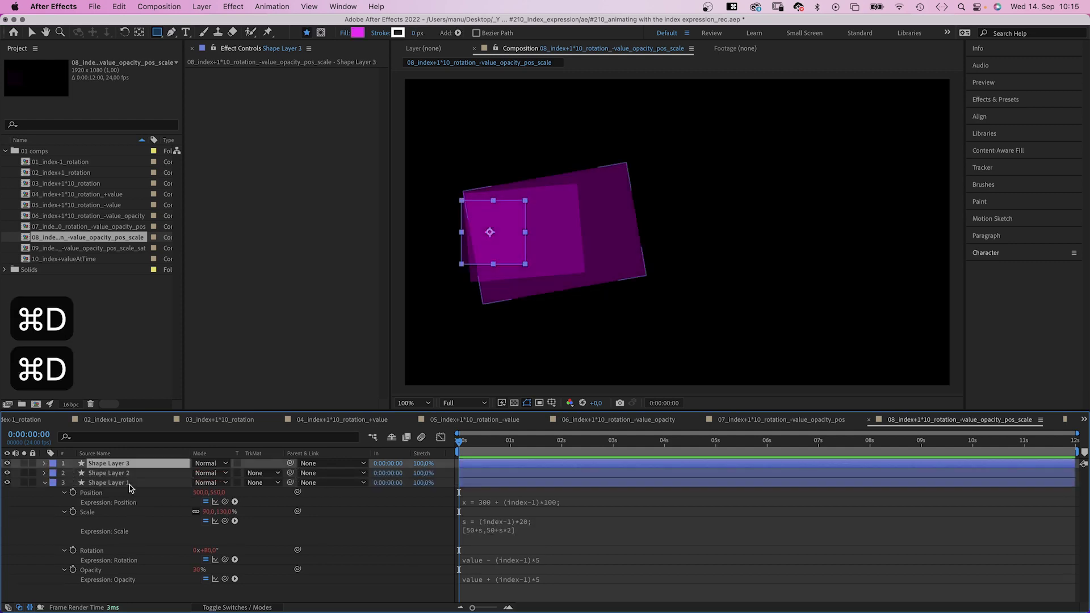
pyautogui.press('super+d')
pyautogui.press('super+d')
pyautogui.press('super+d')
pyautogui.press('super+d')
pyautogui.press('super+d')
pyautogui.press('super+d')
pyautogui.press('super+d')
pyautogui.press('super+d')
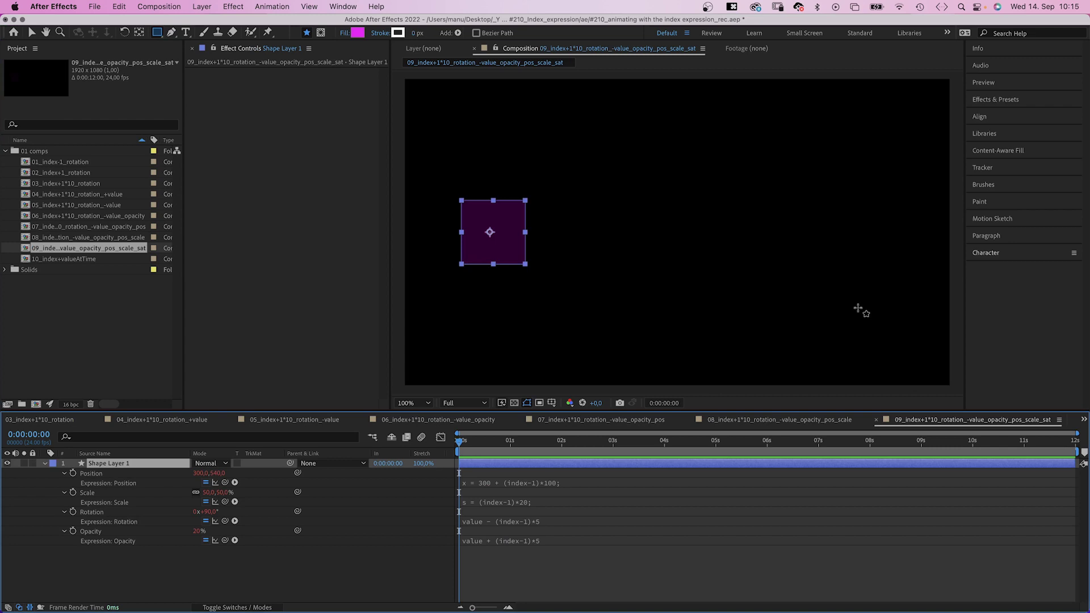
# - Apply Hue/Saturation to the square with Colorize on and Colorize Hue at 150
pyautogui.click(993, 102)
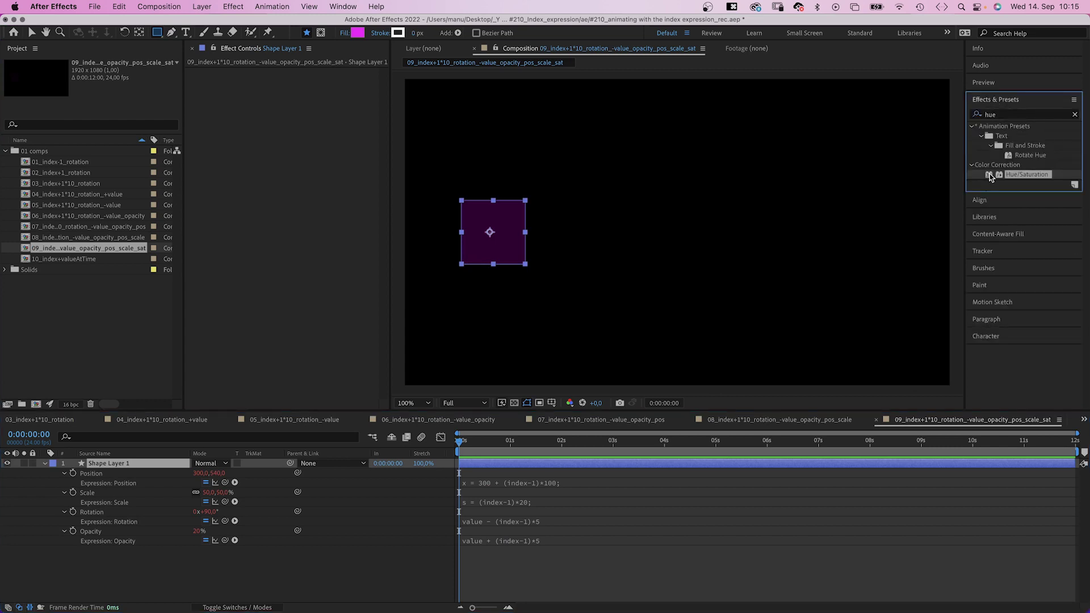
pyautogui.moveTo(988, 178); pyautogui.dragTo(237, 140)
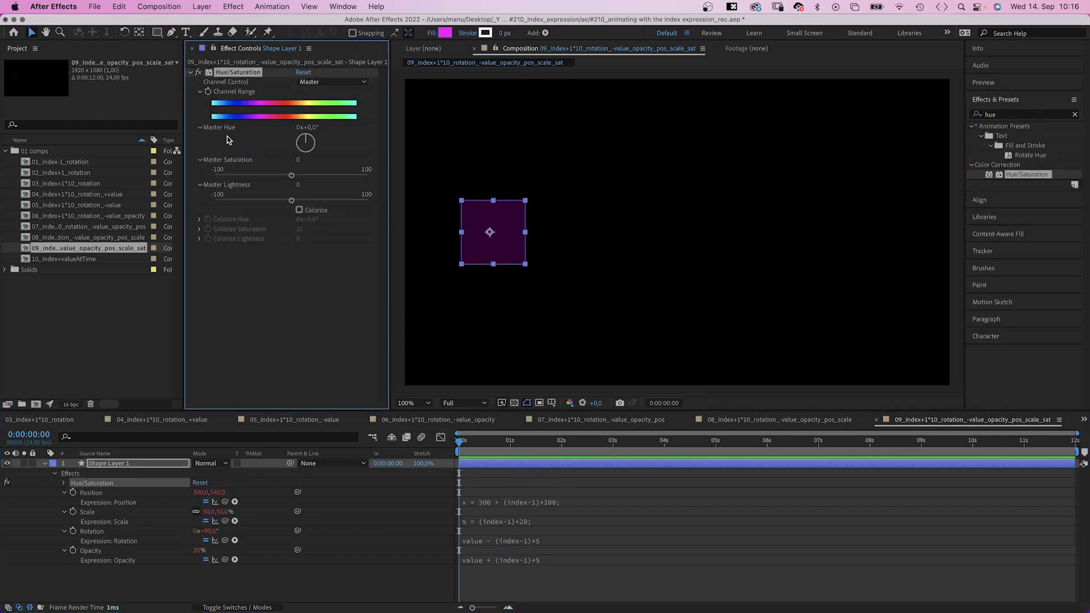
pyautogui.click(299, 211)
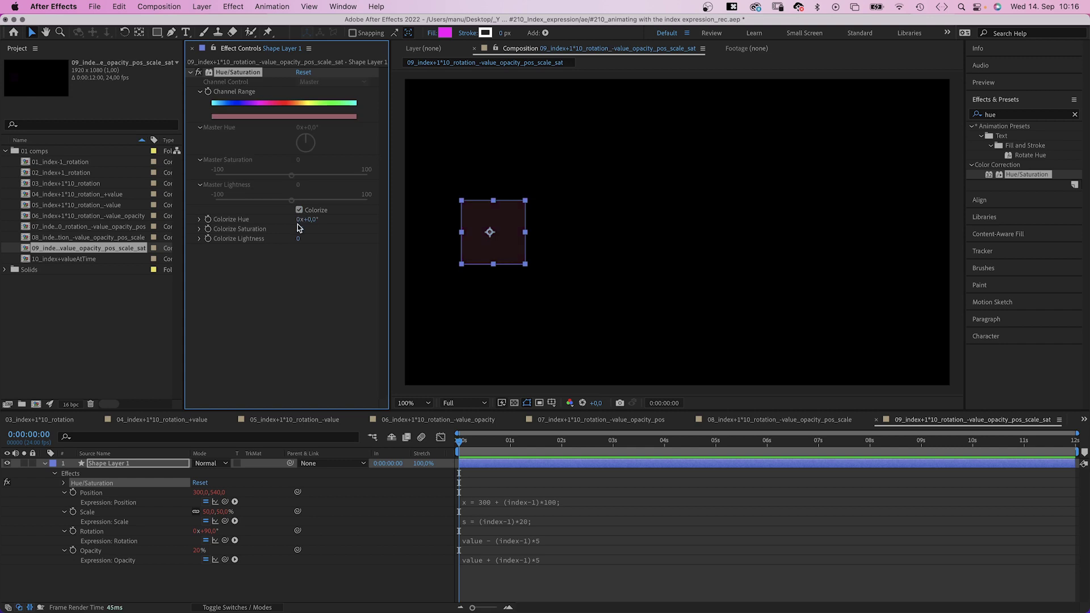
pyautogui.click(199, 220)
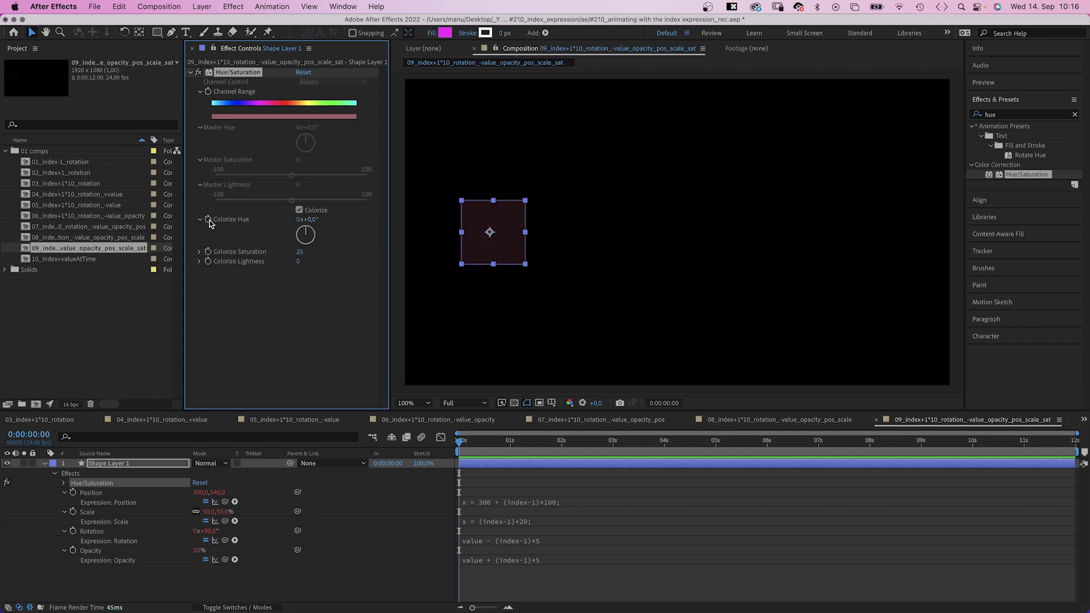
pyautogui.keyDown('alt'); pyautogui.click(209, 221); pyautogui.keyUp('alt')
pyautogui.click(309, 220)
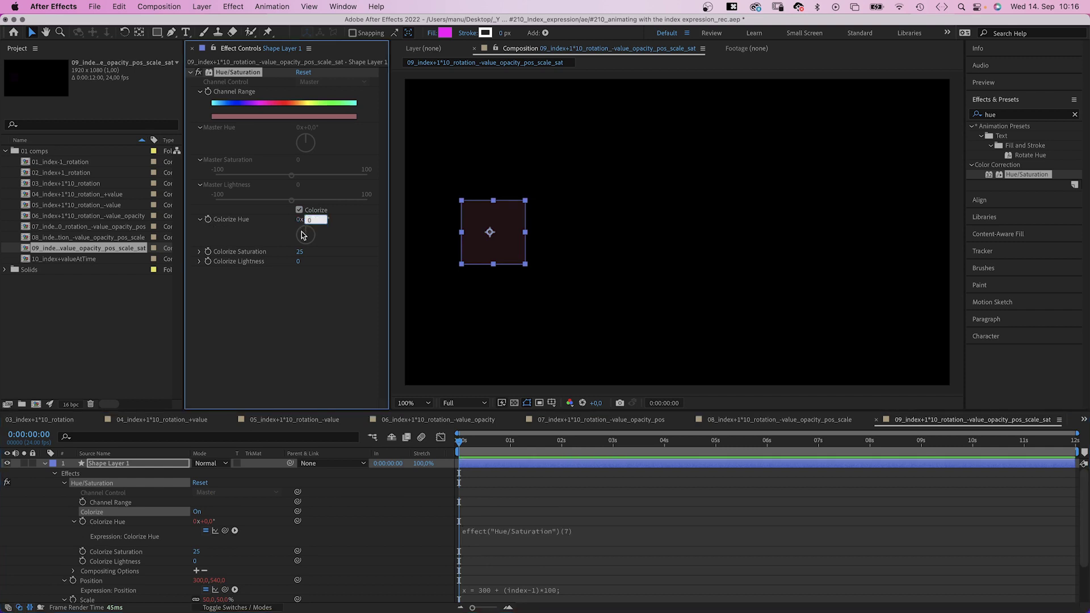
pyautogui.write('150')
pyautogui.press('Return')
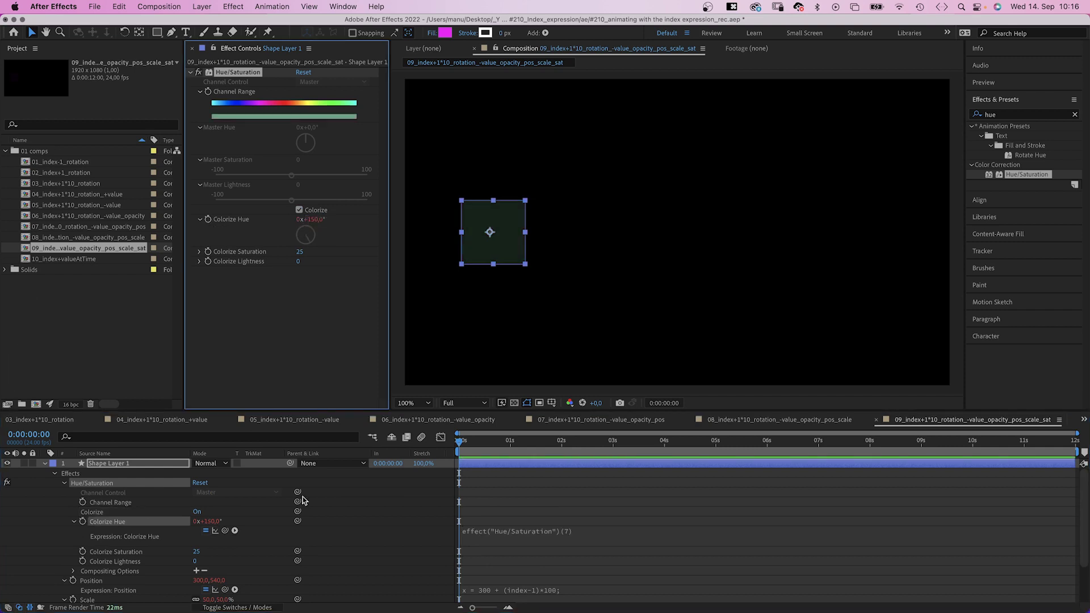
# - Give Colorize Hue the expression value - (index-1)*25 and duplicate the square repeatedly
pyautogui.click(497, 538)
pyautogui.write('val')
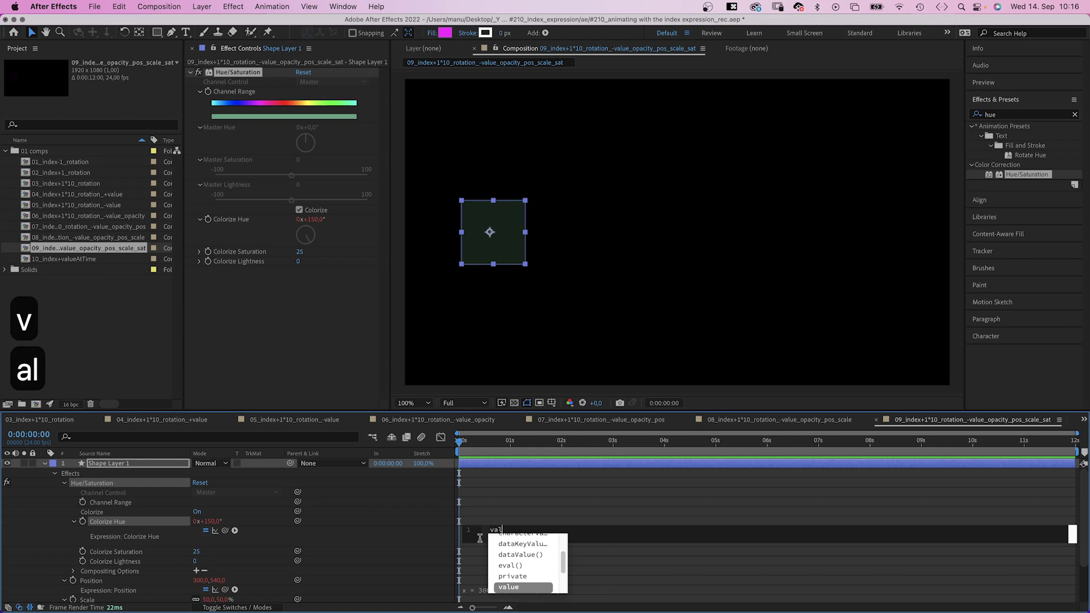
pyautogui.write('ue - ')
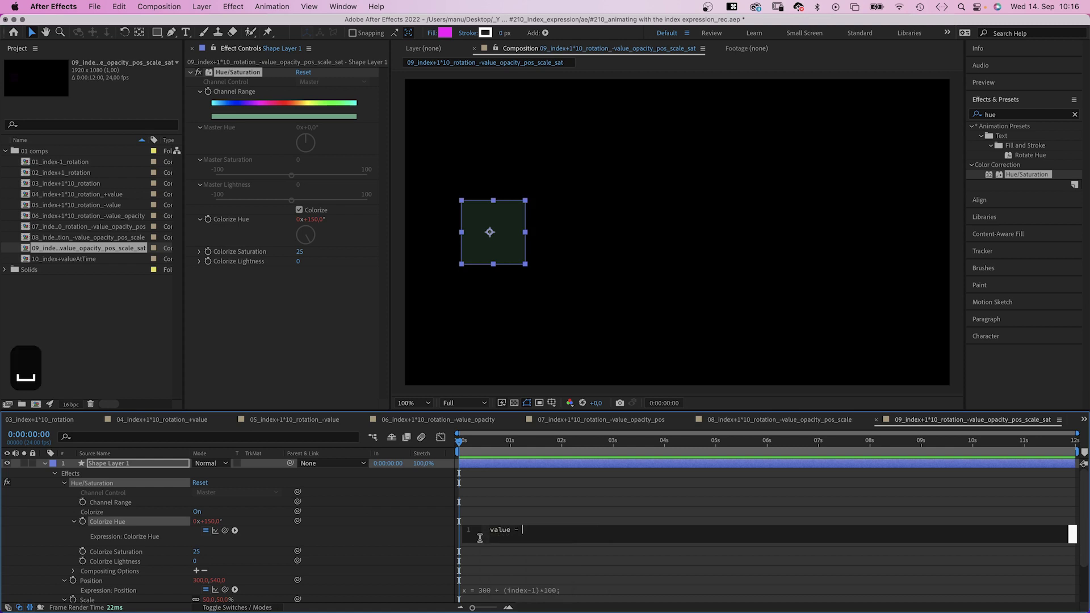
pyautogui.write('(index-1)')
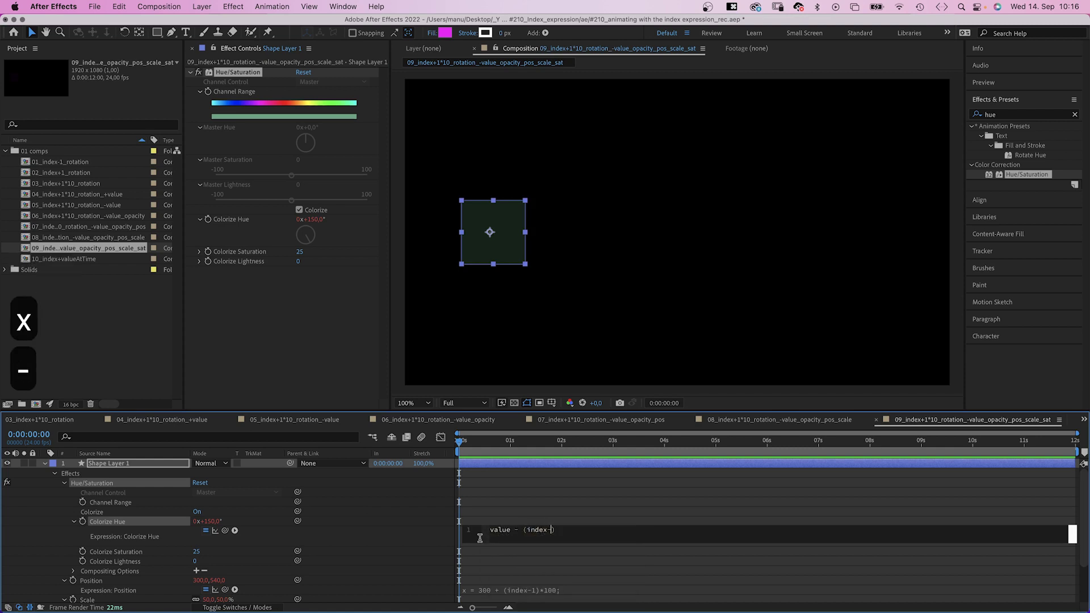
pyautogui.write('*25')
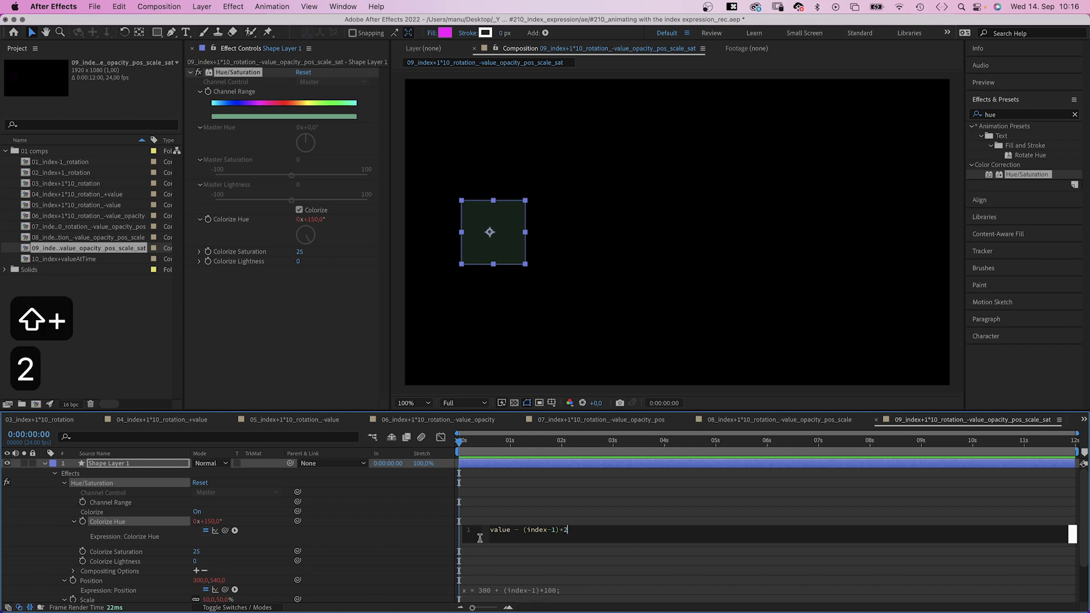
pyautogui.click(53, 538)
pyautogui.click(112, 465)
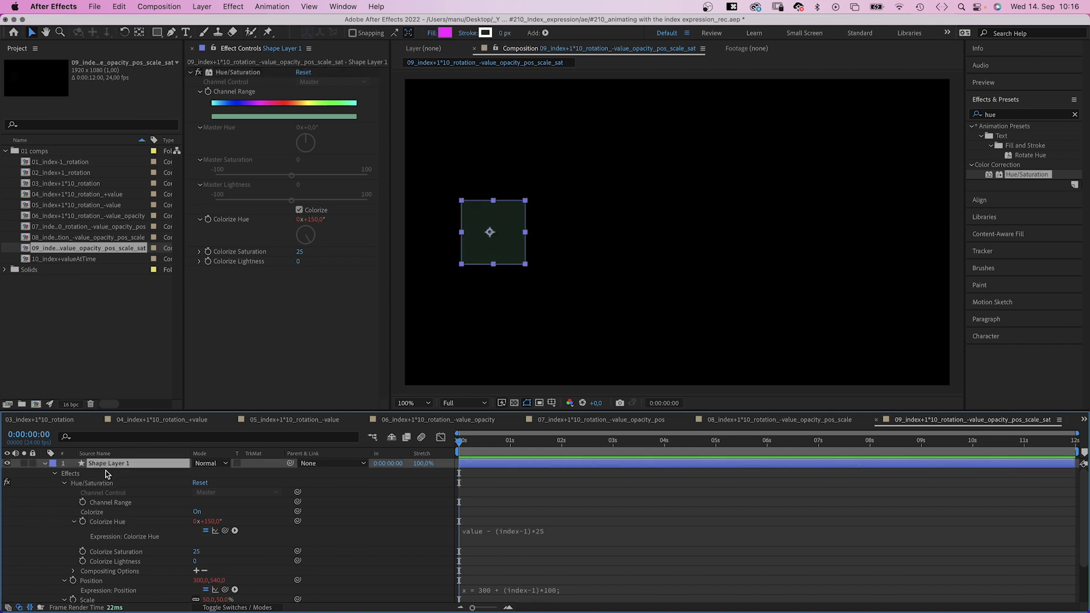
pyautogui.press('super+d')
pyautogui.press('super+d')
pyautogui.press('super+d')
pyautogui.press('super+d')
pyautogui.press('super+d')
pyautogui.press('super+d')
pyautogui.press('super+d')
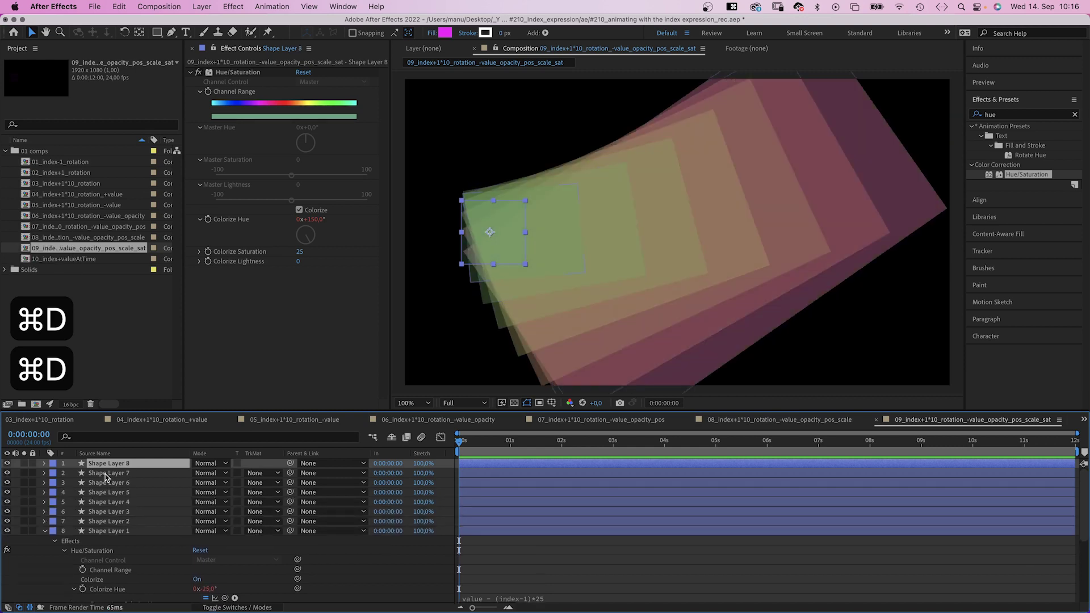
pyautogui.press('super+d')
pyautogui.press('super+d')
pyautogui.press('super+d')
pyautogui.press('super+d')
pyautogui.press('super+d')
pyautogui.press('super+d')
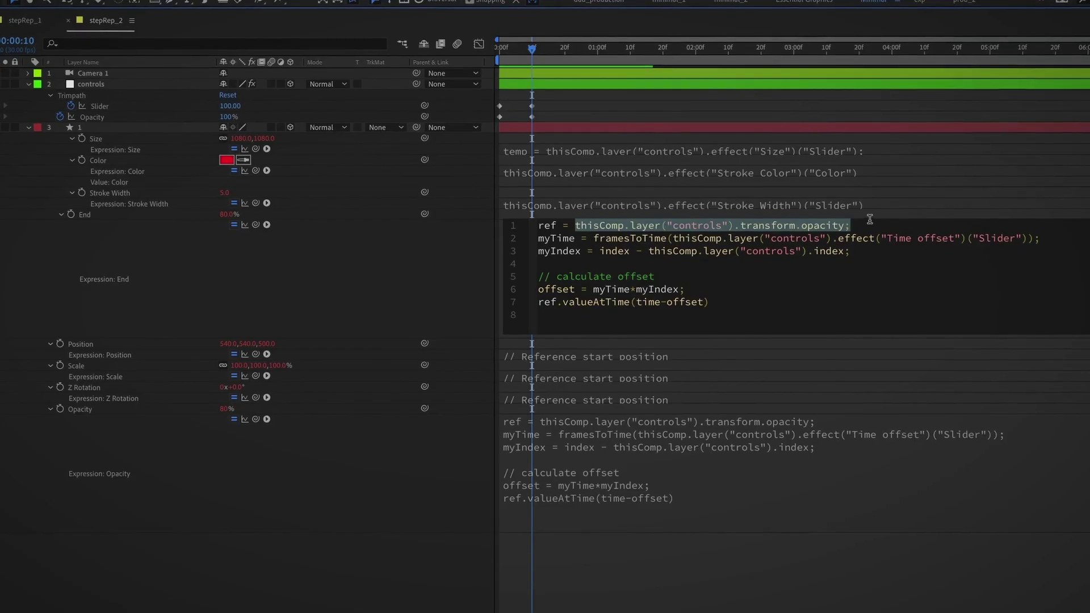
# - In the earlier examples, link the End expression and Evolution to the slider values with the pick-whip
pyautogui.moveTo(256, 224); pyautogui.dragTo(159, 112)
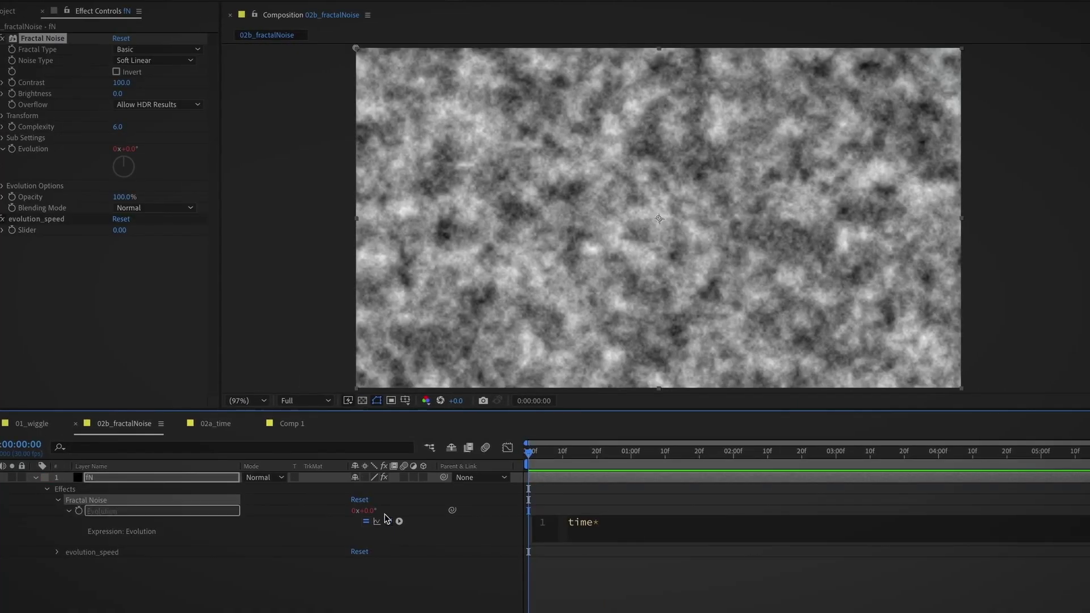
pyautogui.moveTo(400, 521); pyautogui.dragTo(60, 230)
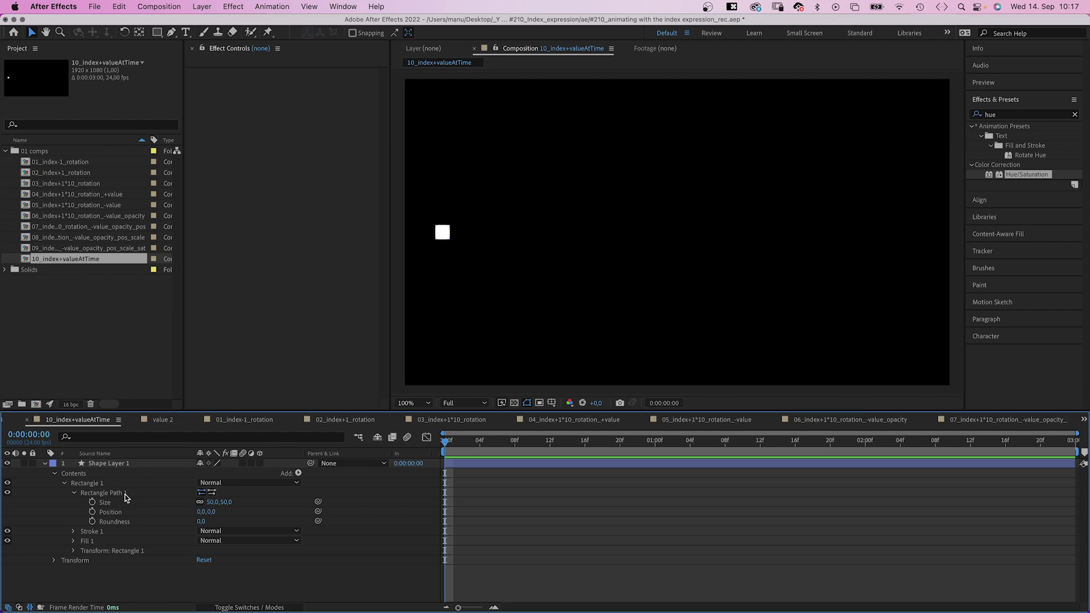
# - Keyframe the square's rotation from 0° at frame 0 to 45° at frame 8 with Easy Ease
pyautogui.click(114, 461)
pyautogui.press('r')
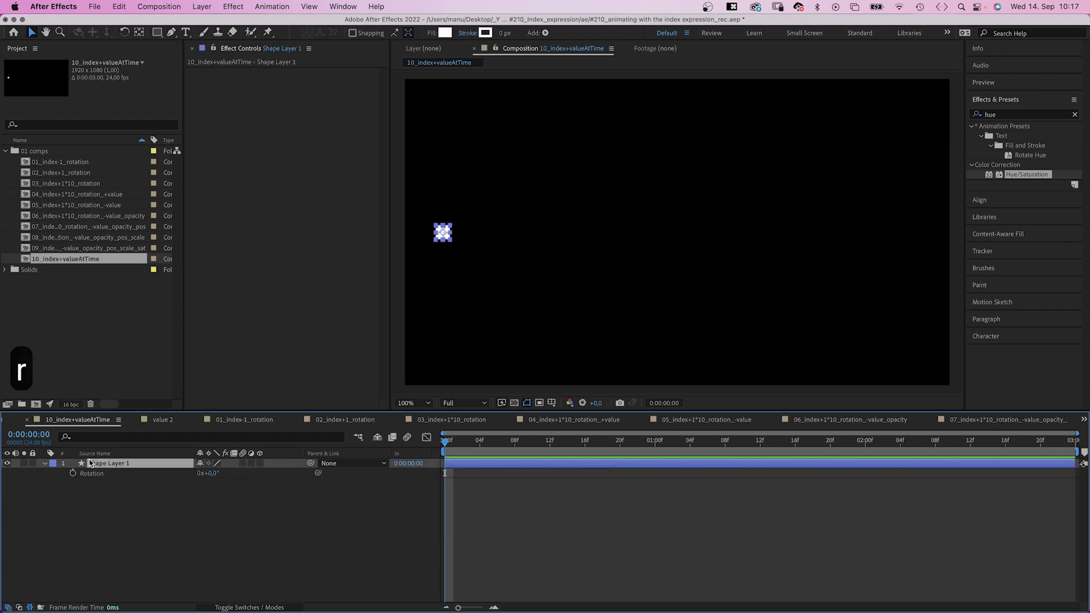
pyautogui.hotkey('shift', 't')
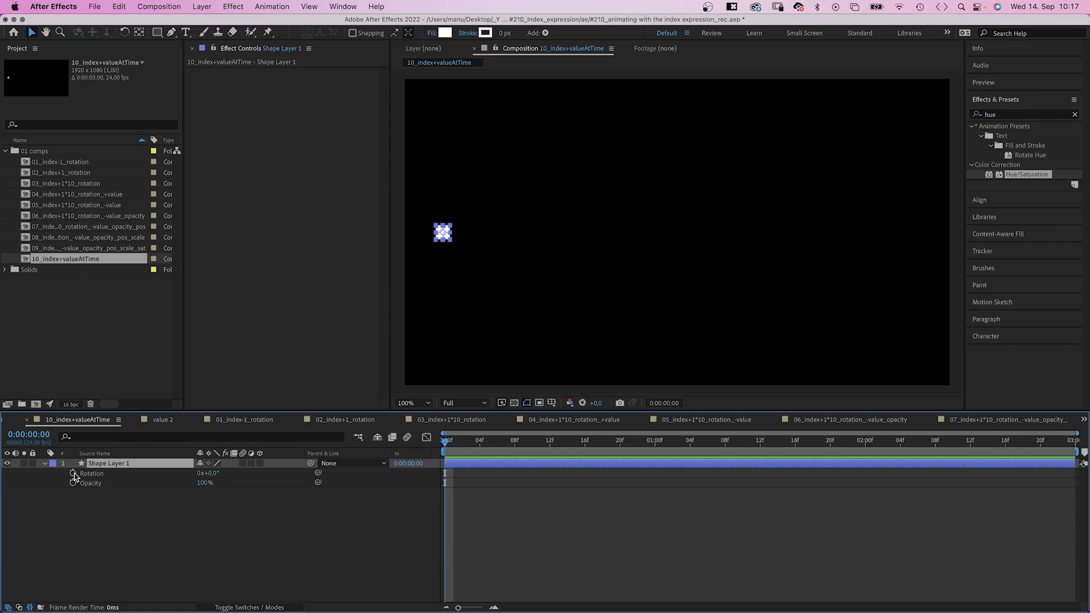
pyautogui.click(73, 473)
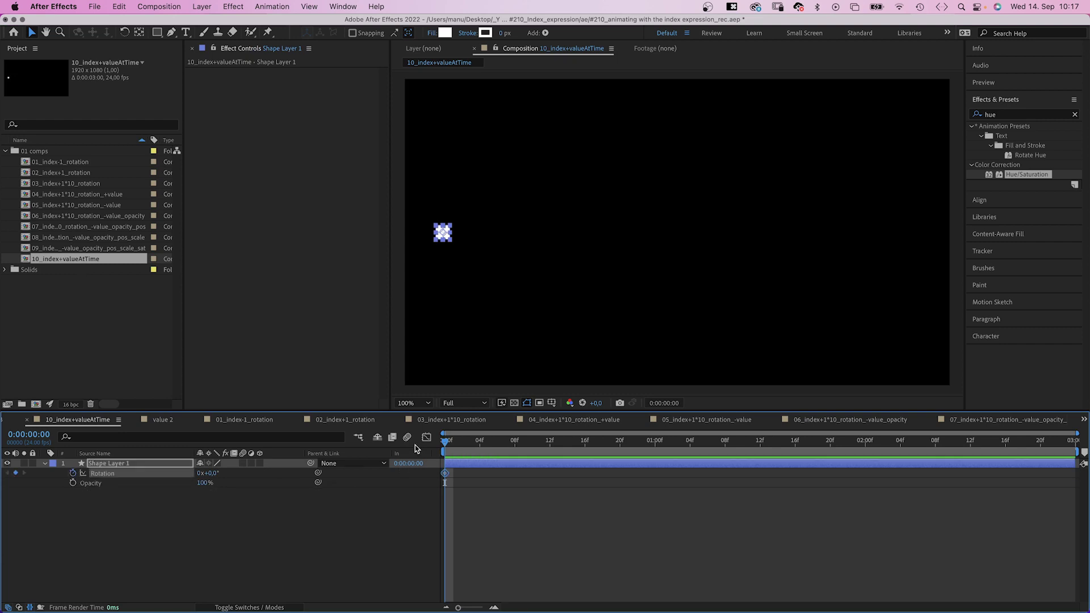
pyautogui.moveTo(469, 443); pyautogui.dragTo(506, 451)
pyautogui.click(215, 474)
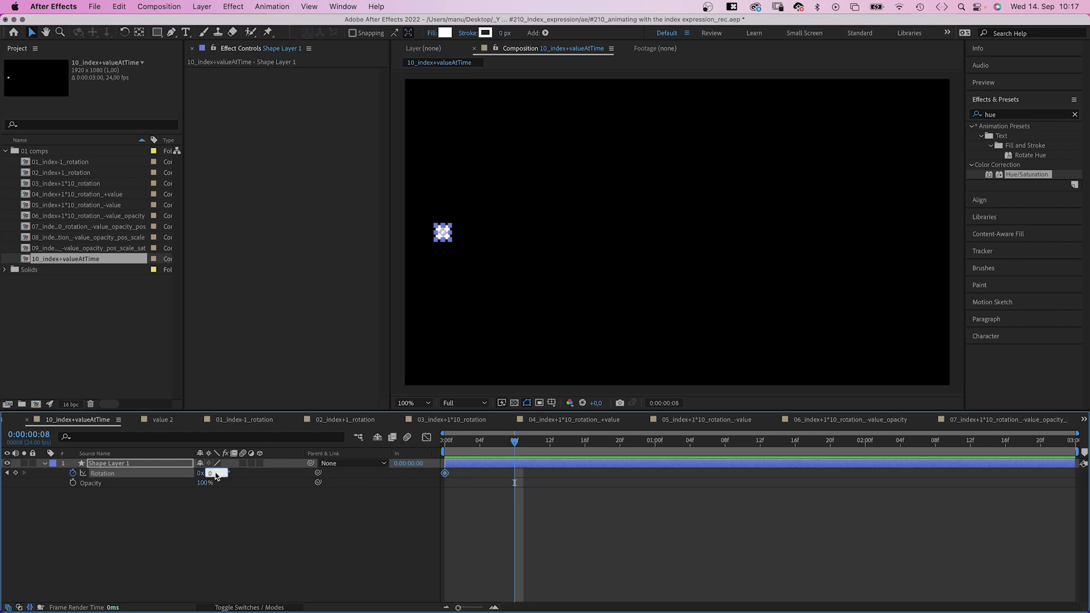
pyautogui.write('45')
pyautogui.press('Return')
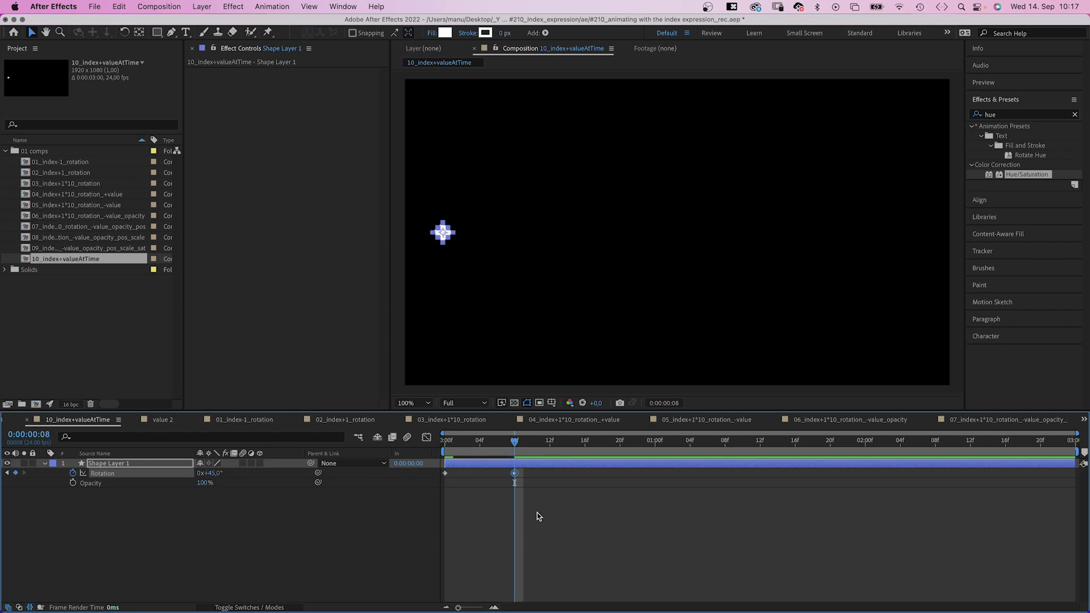
pyautogui.moveTo(535, 511); pyautogui.dragTo(444, 477)
pyautogui.rightClick(446, 474)
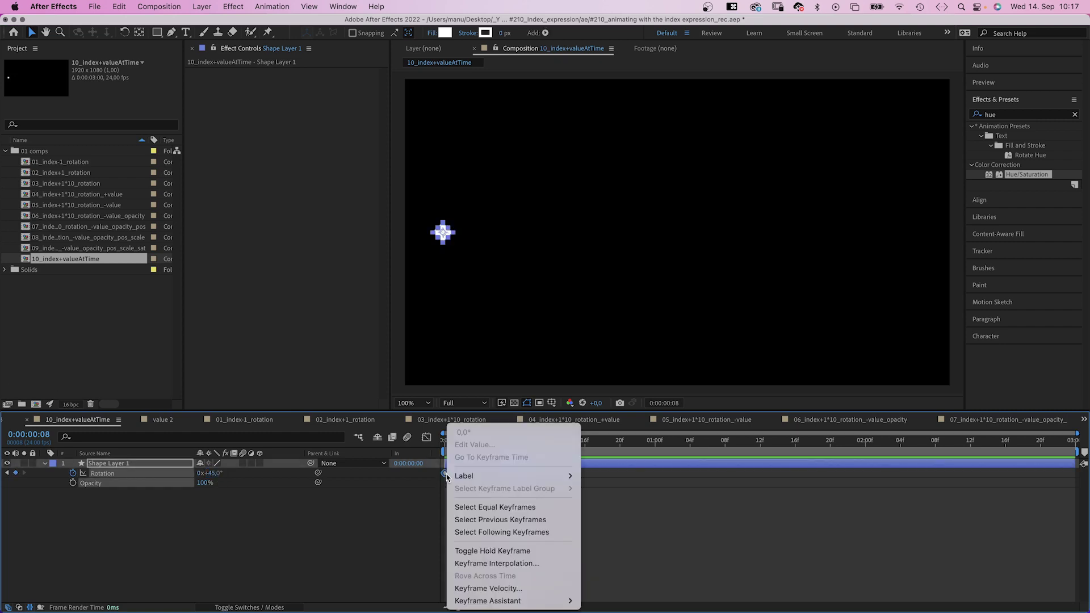
pyautogui.moveTo(508, 601)
pyautogui.click(632, 532)
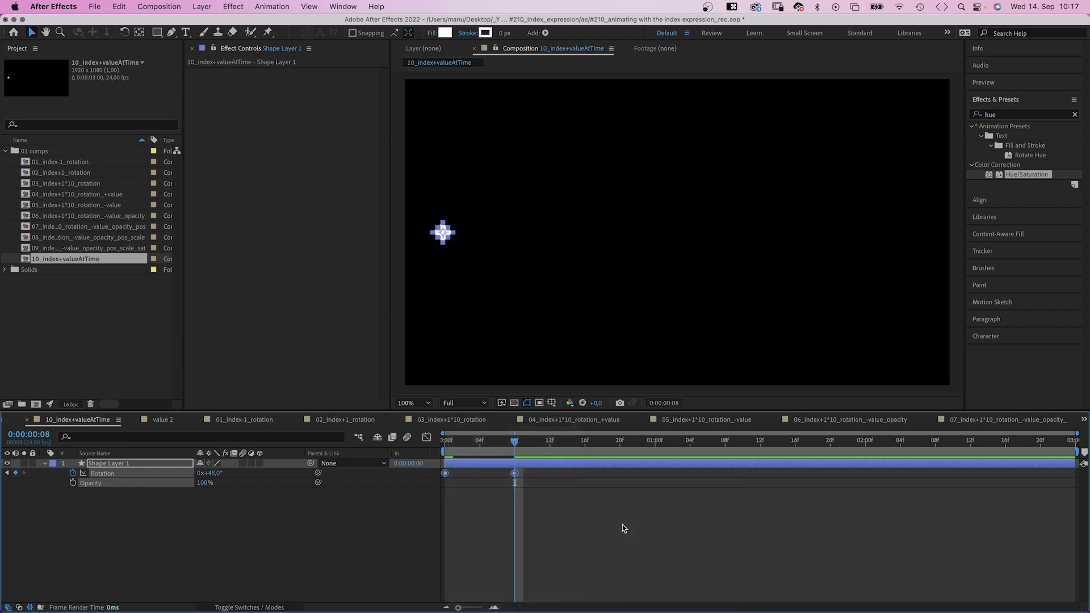
# - Keyframe opacity from 0% at frame 0 to frame 2, then duplicate the layer as Shape Layer 2
pyautogui.moveTo(515, 477); pyautogui.dragTo(316, 478)
pyautogui.click(121, 510)
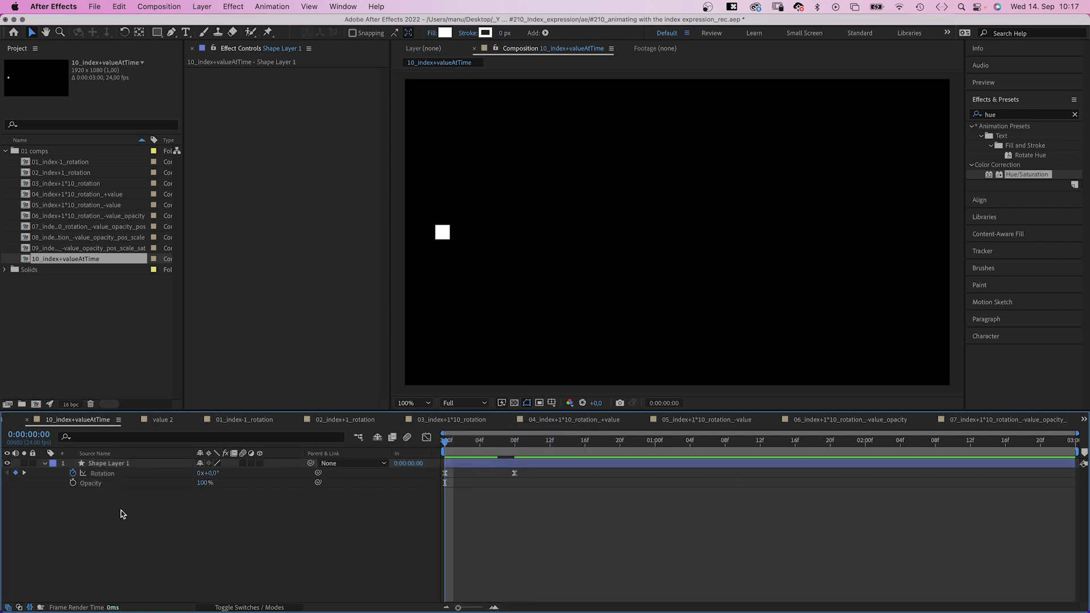
pyautogui.click(73, 483)
pyautogui.moveTo(199, 483); pyautogui.dragTo(254, 484)
pyautogui.press('super+Right')
pyautogui.press('super+Right')
pyautogui.press('super+d')
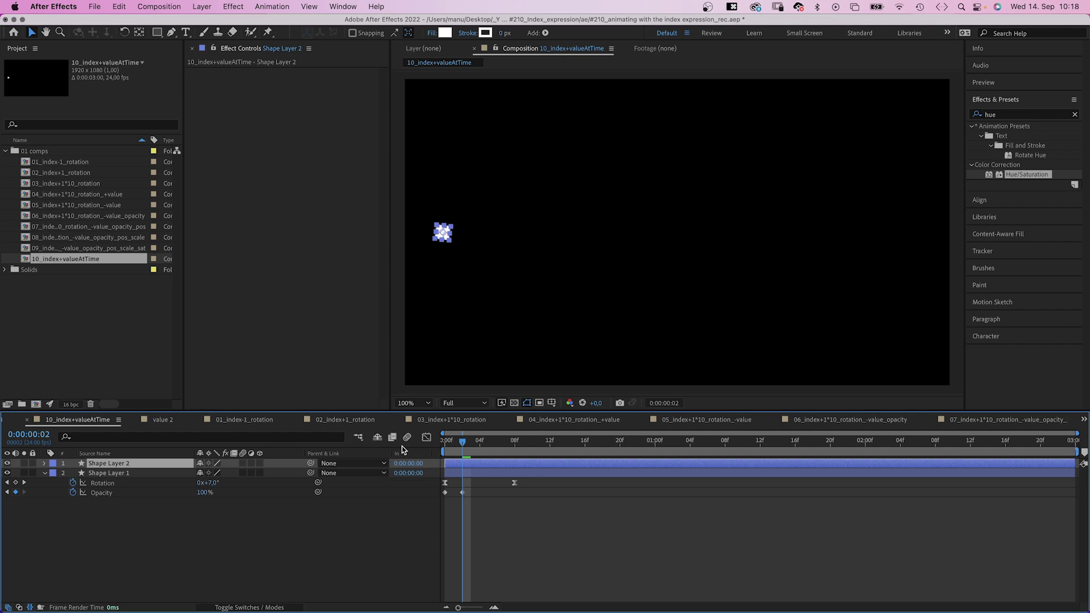
pyautogui.moveTo(478, 446); pyautogui.dragTo(516, 445)
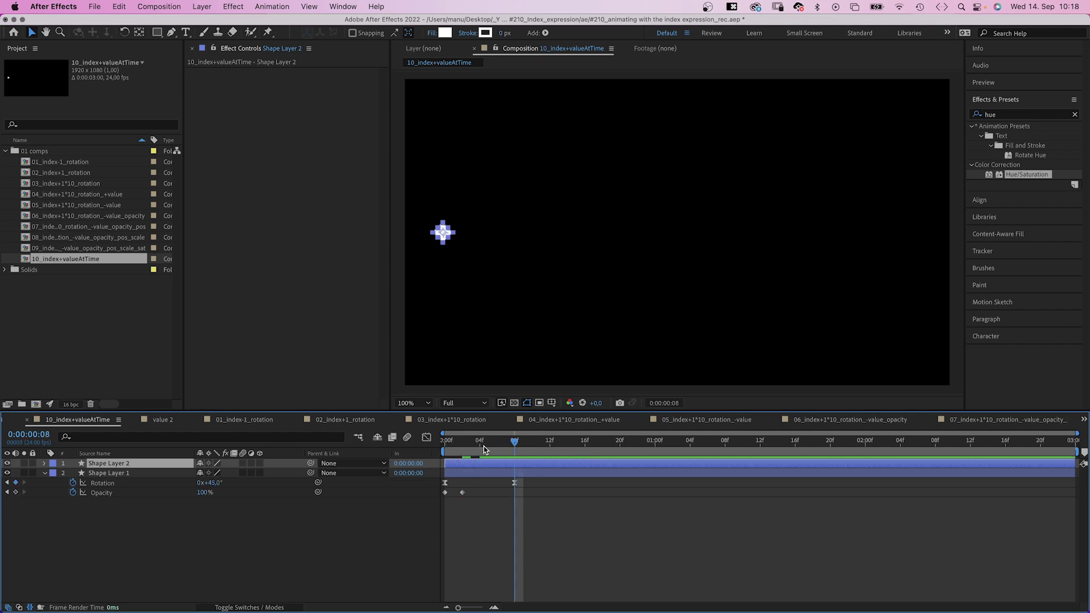
pyautogui.press('p')
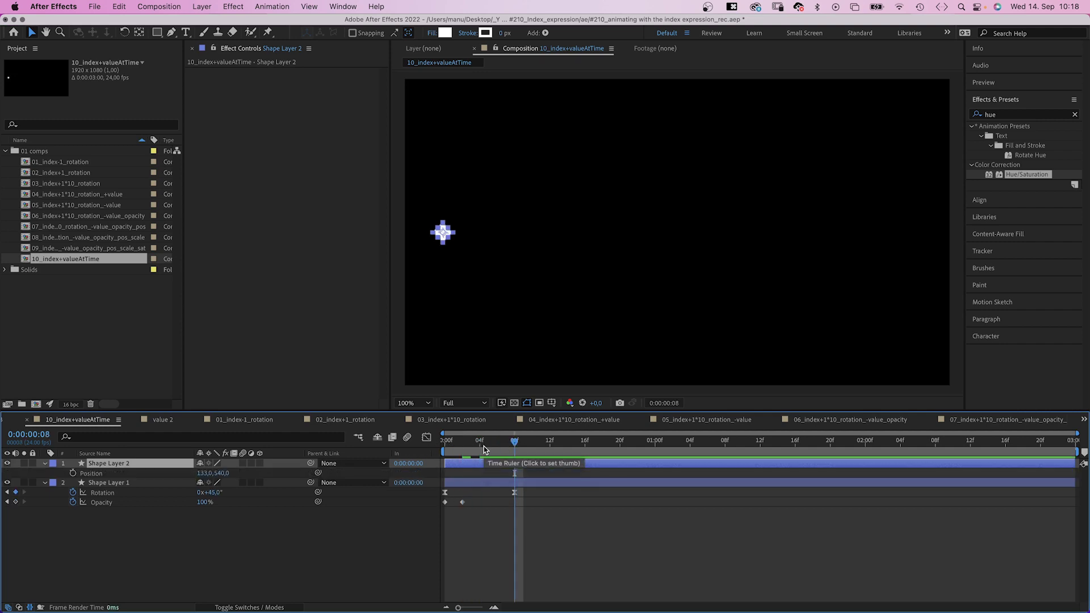
# - Give Shape Layer 2's Position the expression x = thisComp.layer(index+1).transform.position[0]+100; and begin [x,value[1]]
pyautogui.keyDown('alt'); pyautogui.click(73, 474); pyautogui.keyUp('alt')
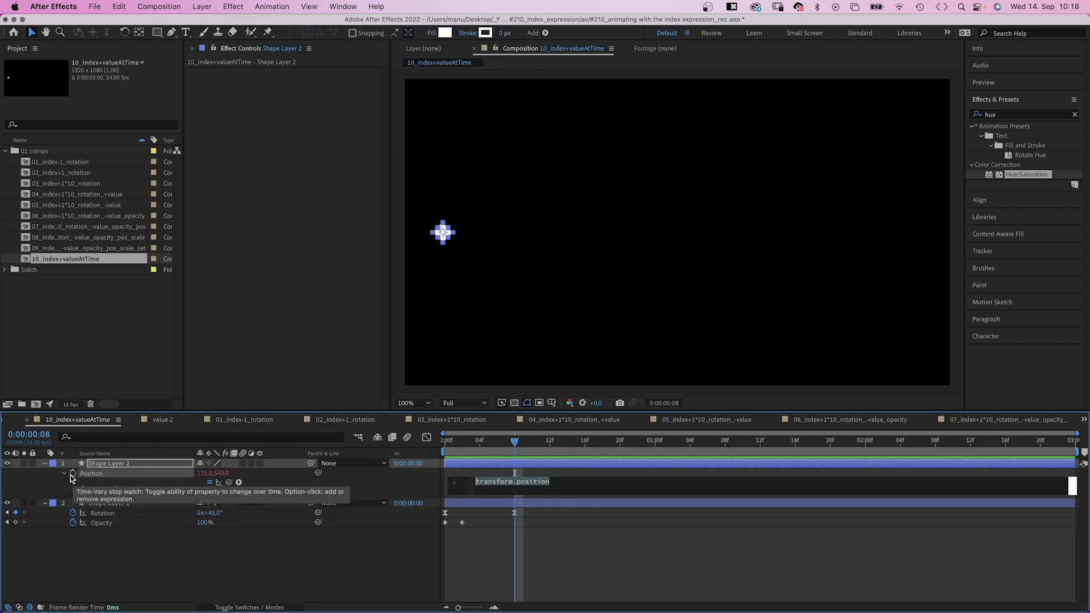
pyautogui.write('x =')
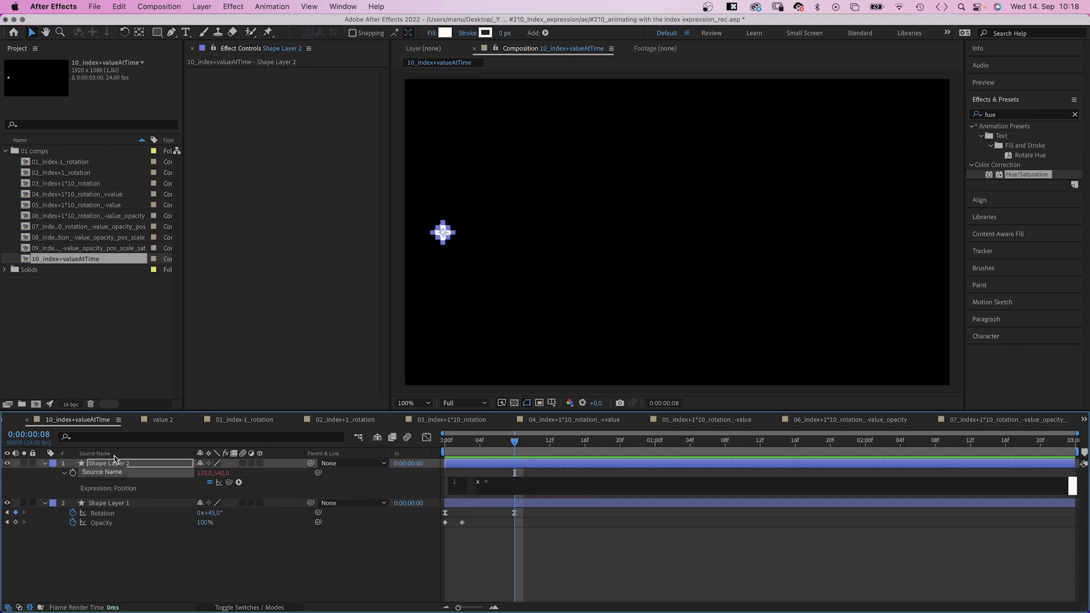
pyautogui.moveTo(318, 474); pyautogui.dragTo(147, 506)
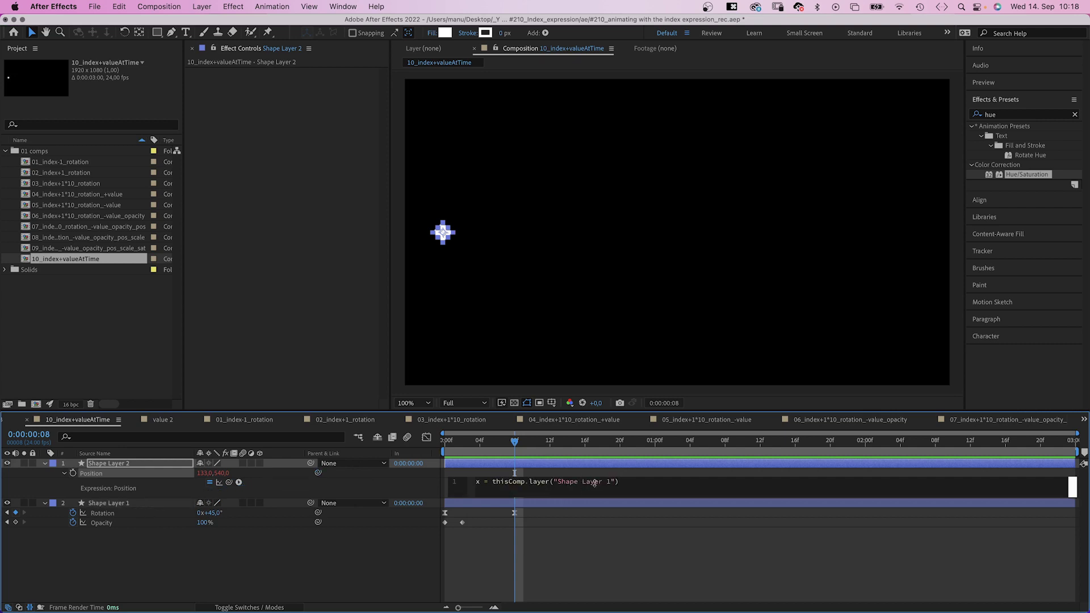
pyautogui.moveTo(612, 481); pyautogui.dragTo(547, 484)
pyautogui.write('index+1')
pyautogui.press('Right')
pyautogui.write('.tra')
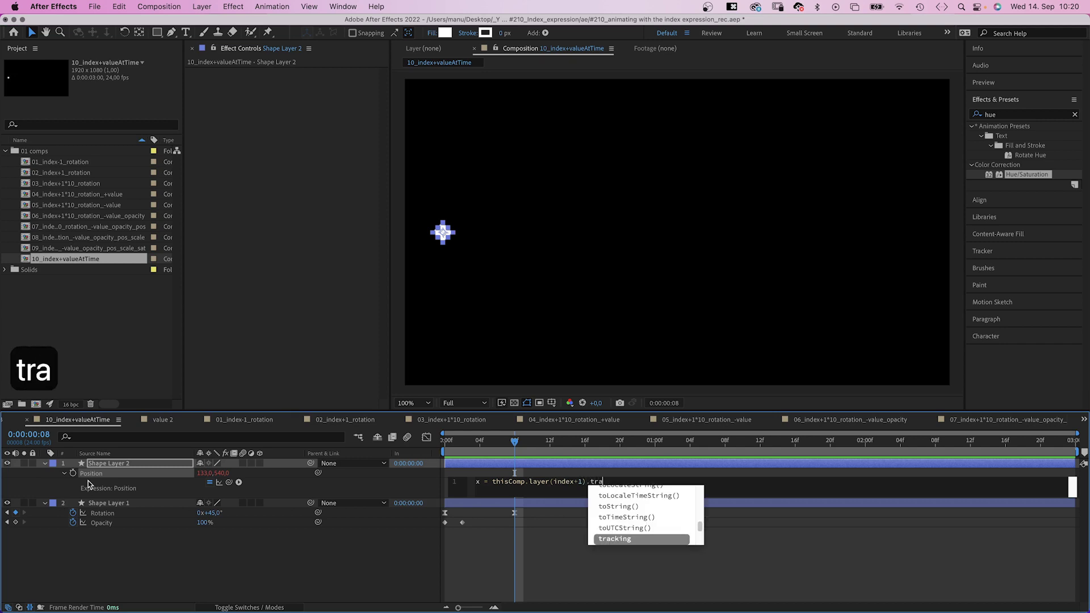
pyautogui.write('nsform')
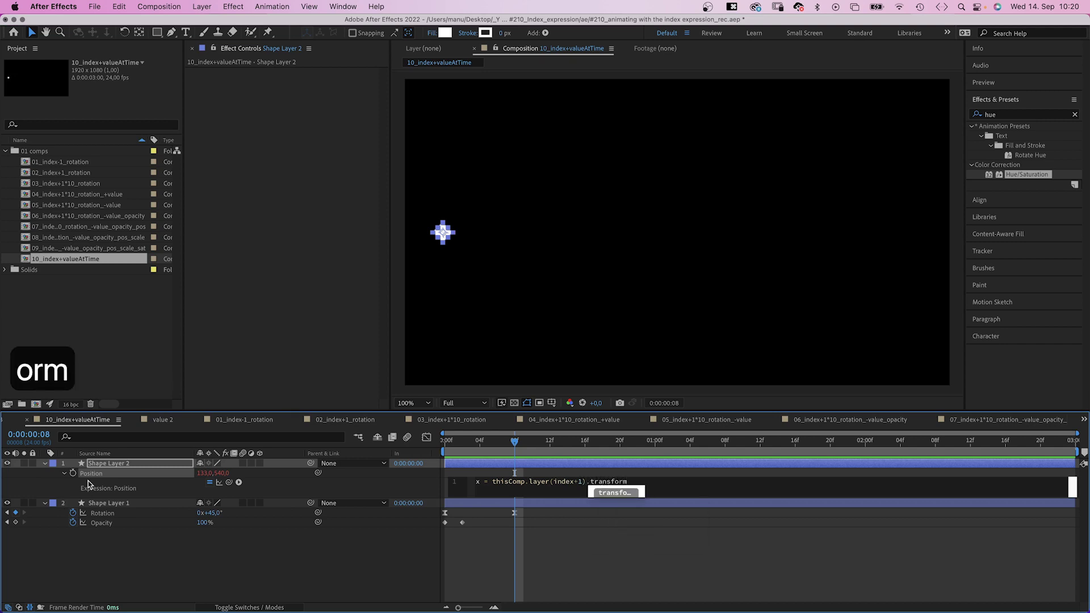
pyautogui.write('.position')
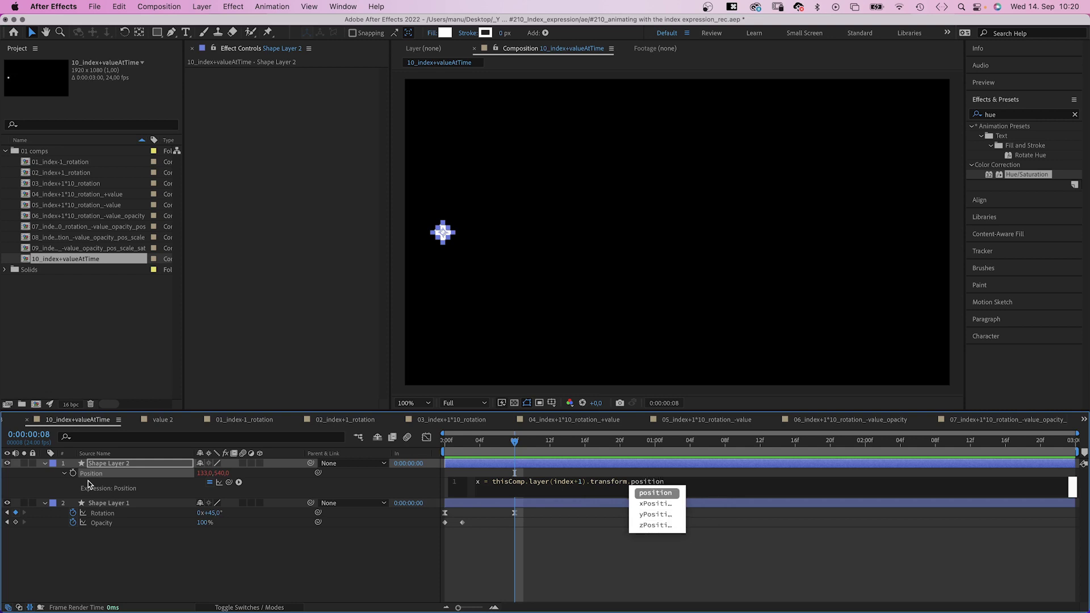
pyautogui.write('[0')
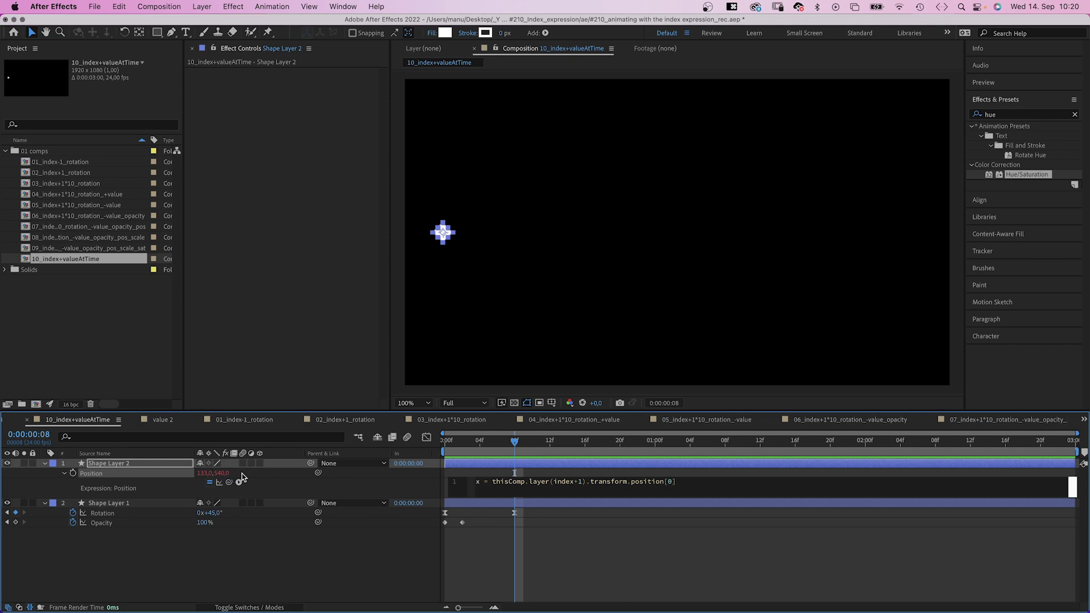
pyautogui.press('Right')
pyautogui.write('+1')
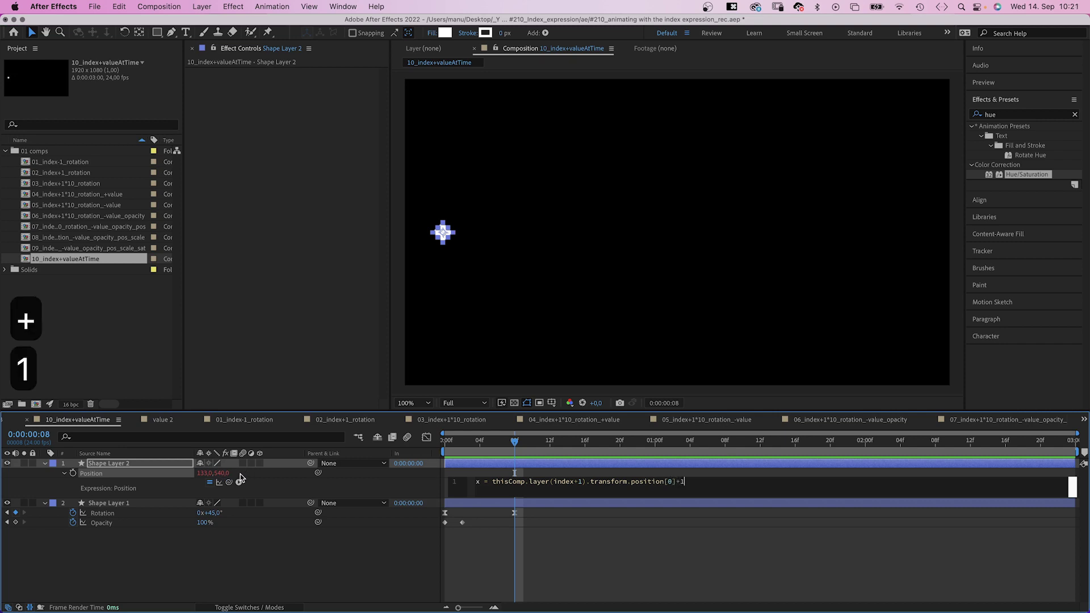
pyautogui.write('00;')
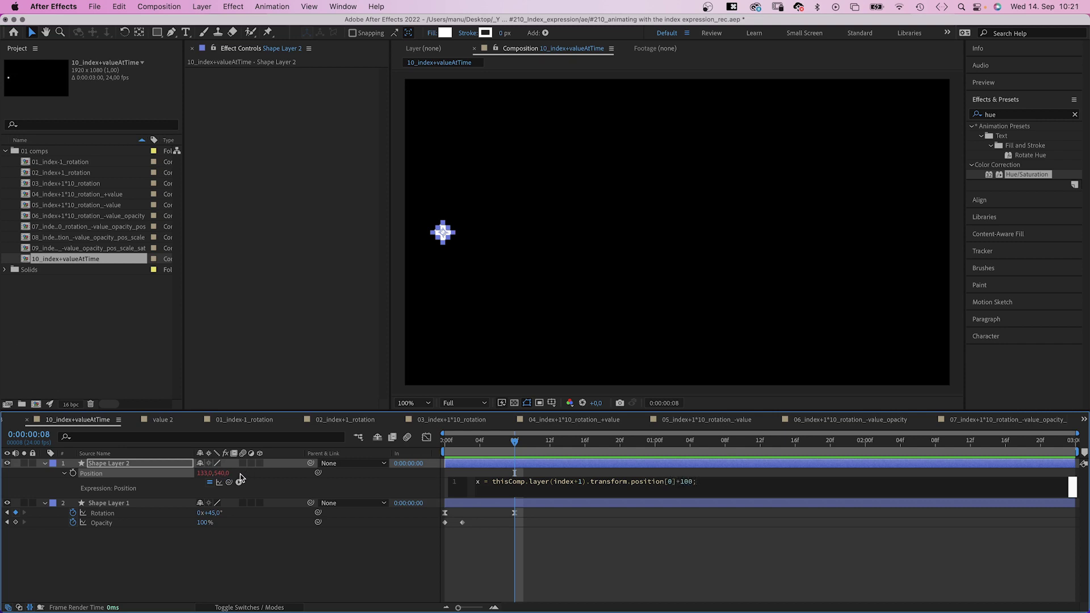
pyautogui.press('Return')
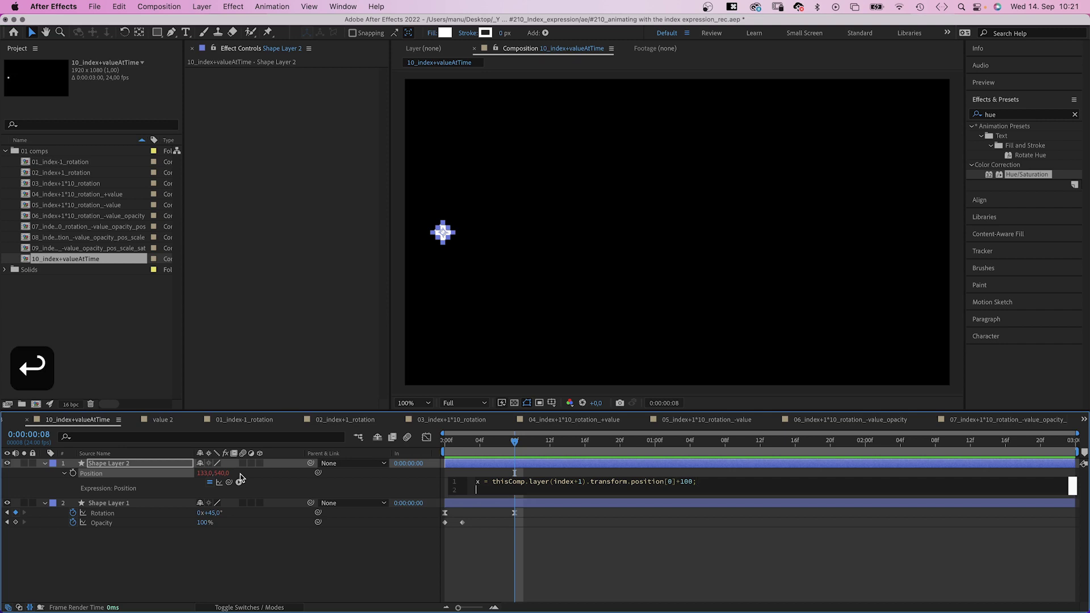
pyautogui.write('[')
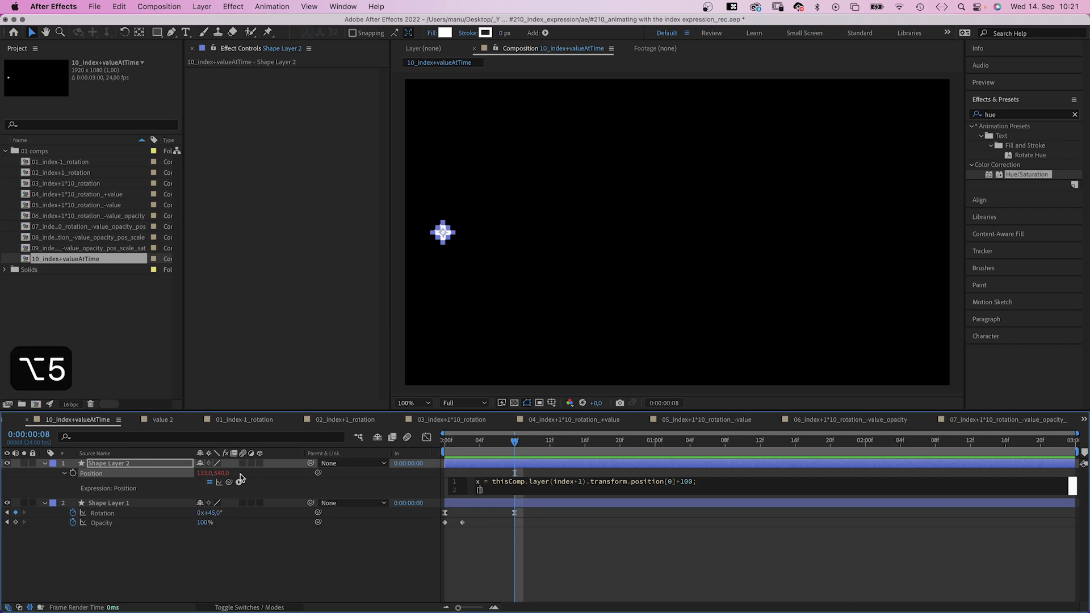
pyautogui.write('x,')
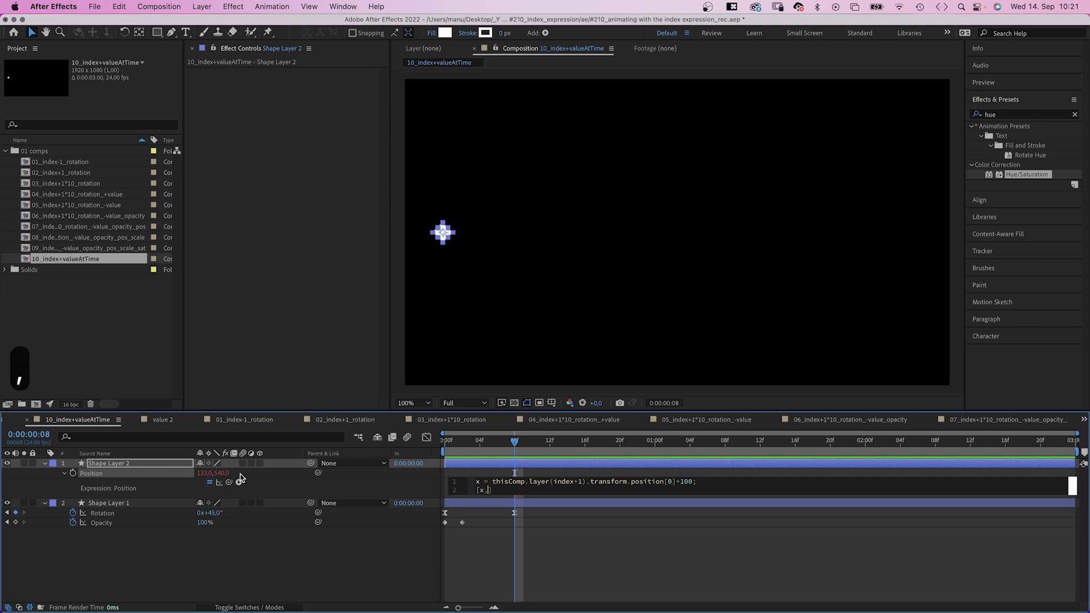
pyautogui.write('value')
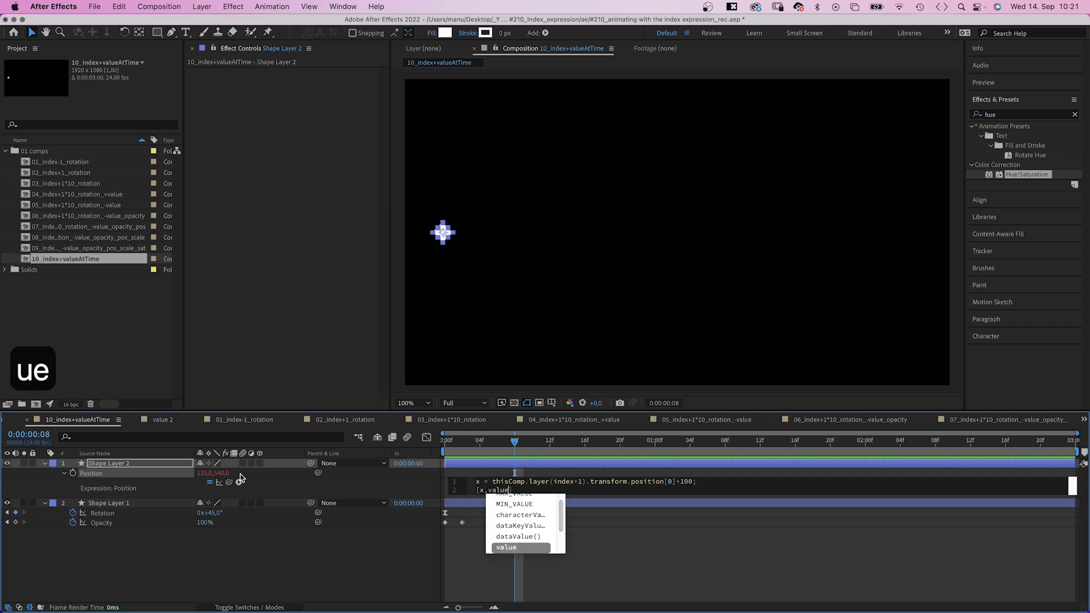
pyautogui.write('[')
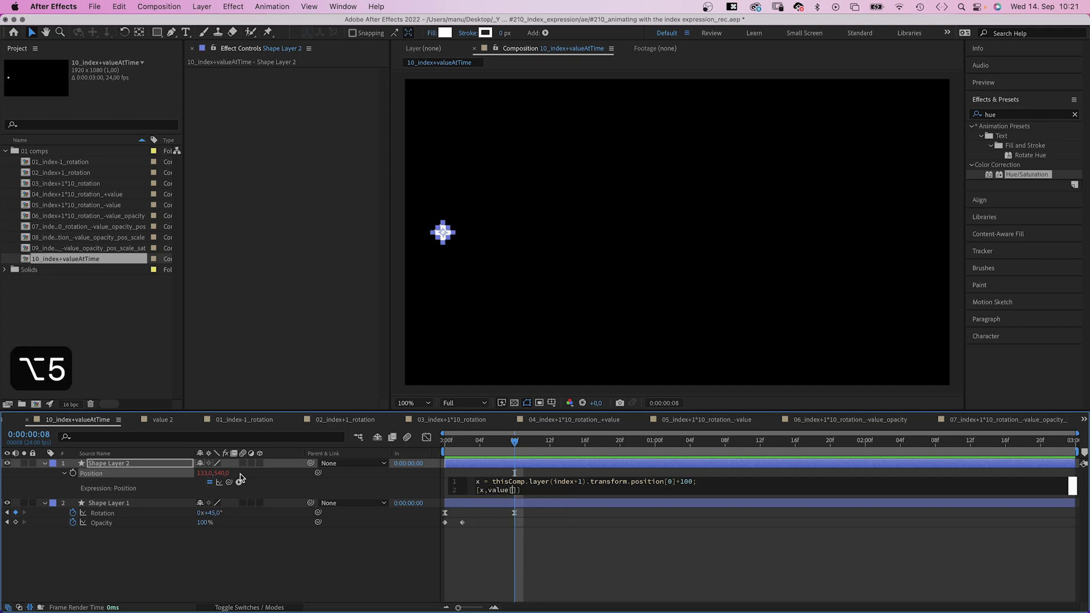
pyautogui.write('1')
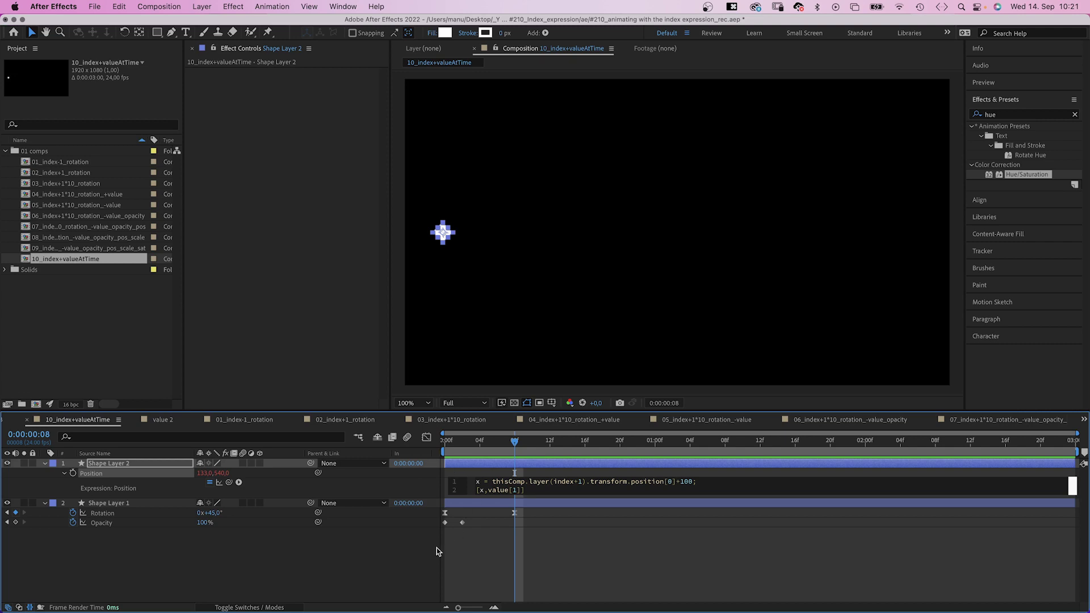
# - Commit the position expression, then test the spacing with temporary duplicates and delete them
pyautogui.click(394, 567)
pyautogui.click(102, 482)
pyautogui.press('super+d')
pyautogui.press('super+d')
pyautogui.press('super+d')
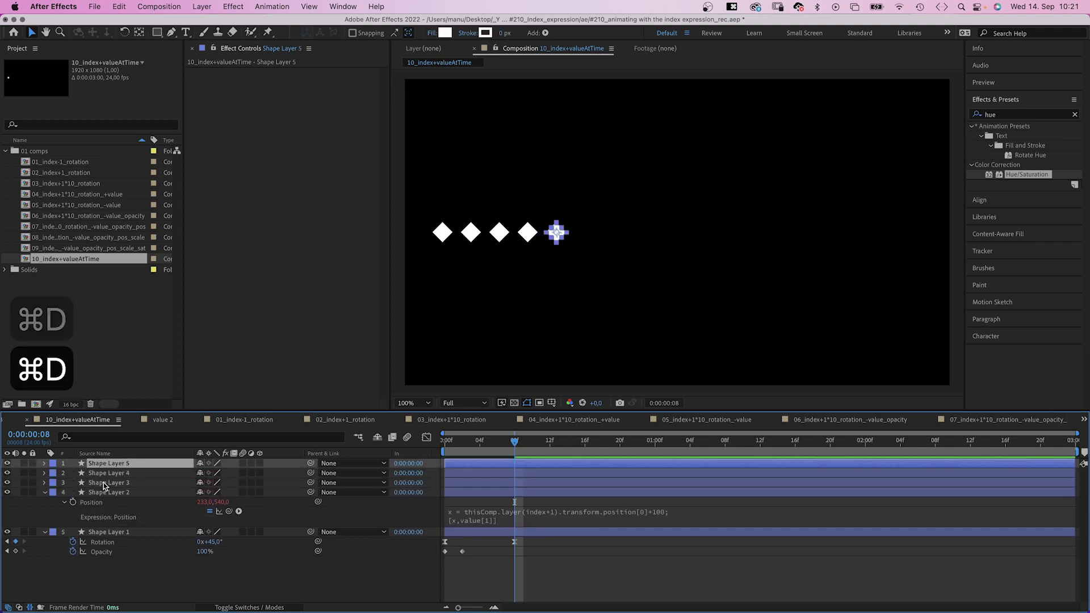
pyautogui.keyDown('shift'); pyautogui.click(108, 481); pyautogui.keyUp('shift')
pyautogui.press('BackSpace')
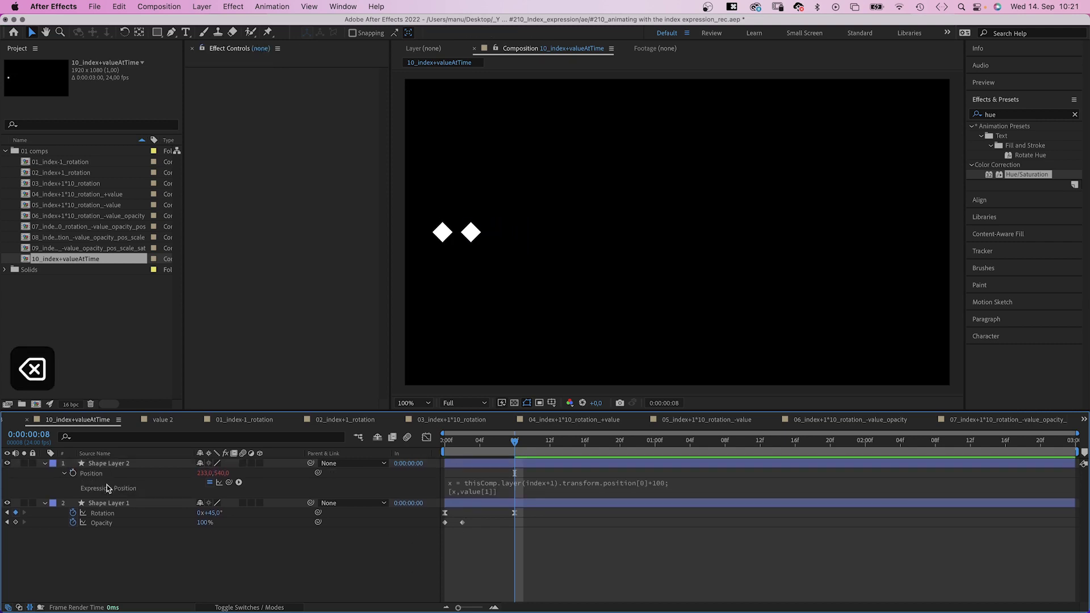
# - Give Shape Layer 2's Rotation the expression thisComp.layer(index+1).transform.rotation.valueAtTime(time-0.1)
pyautogui.click(99, 469)
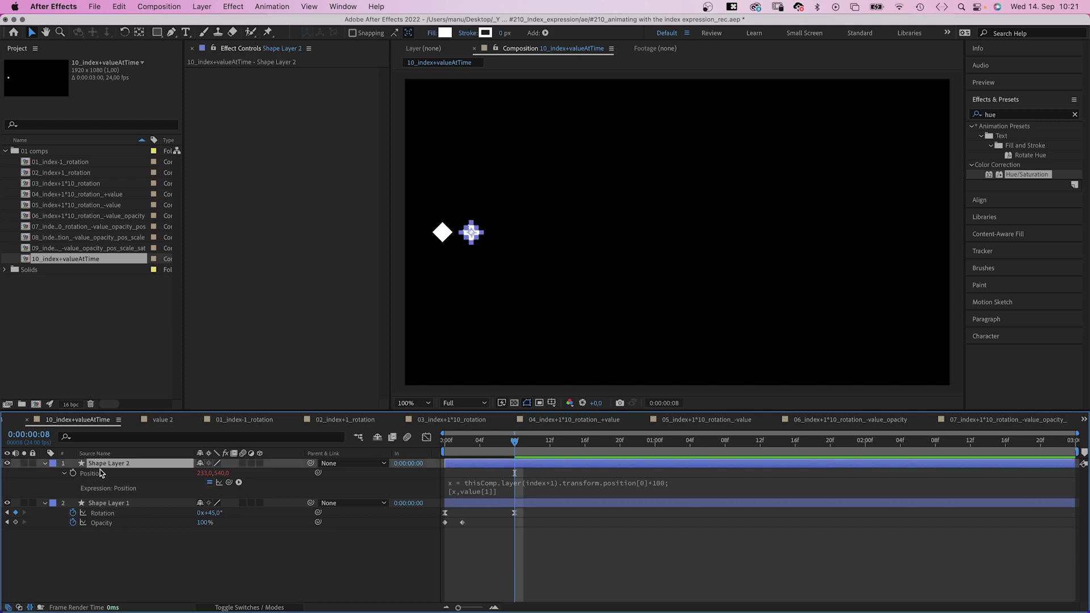
pyautogui.hotkey('shift', 'r')
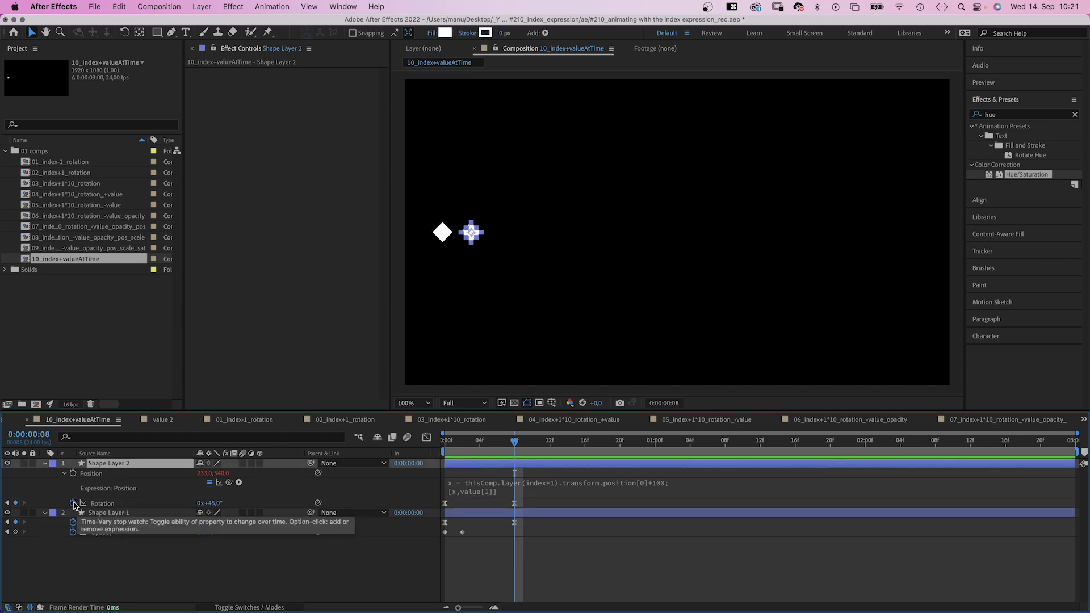
pyautogui.keyDown('alt'); pyautogui.click(73, 504); pyautogui.keyUp('alt')
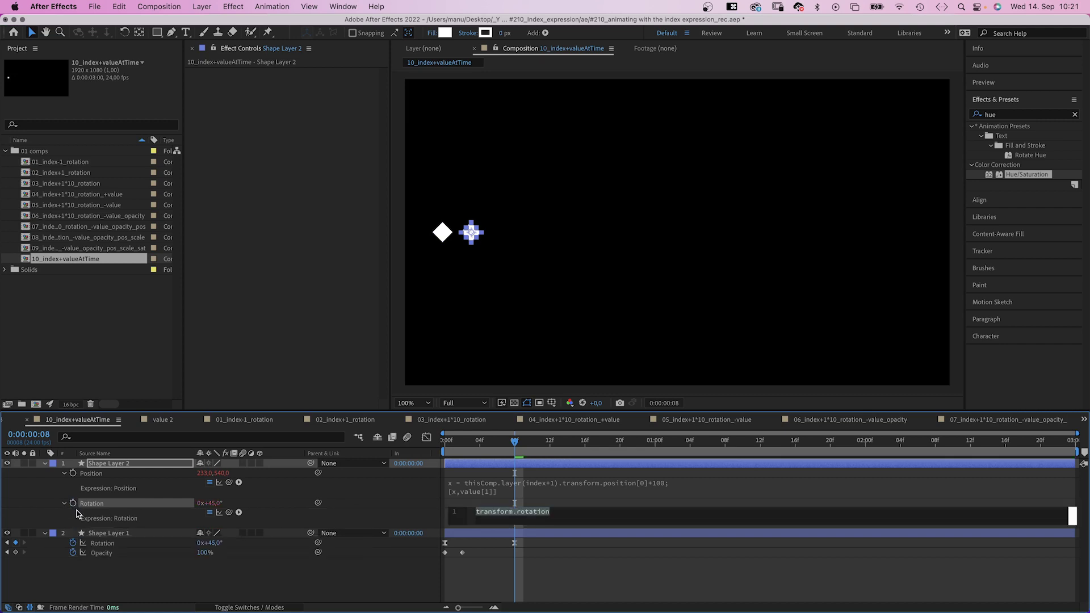
pyautogui.write('thisC')
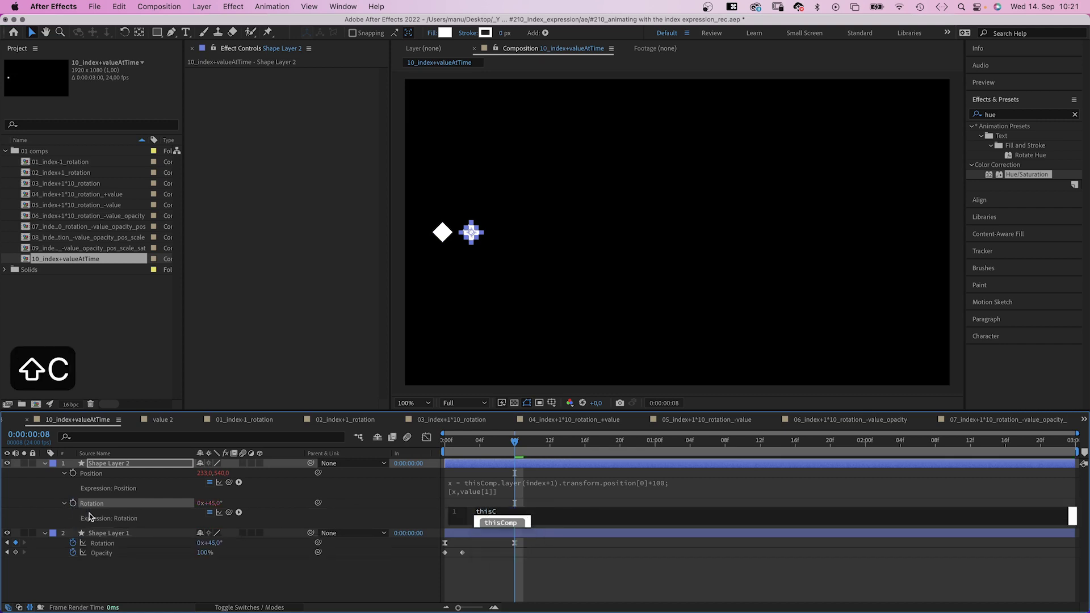
pyautogui.press('Return')
pyautogui.write('.l')
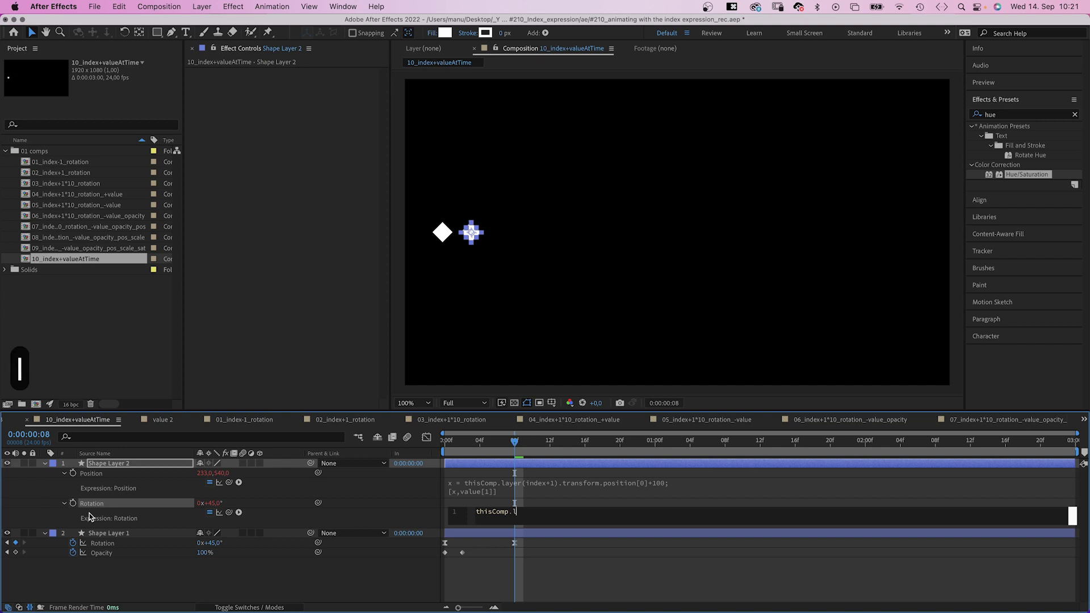
pyautogui.write('ayer(index')
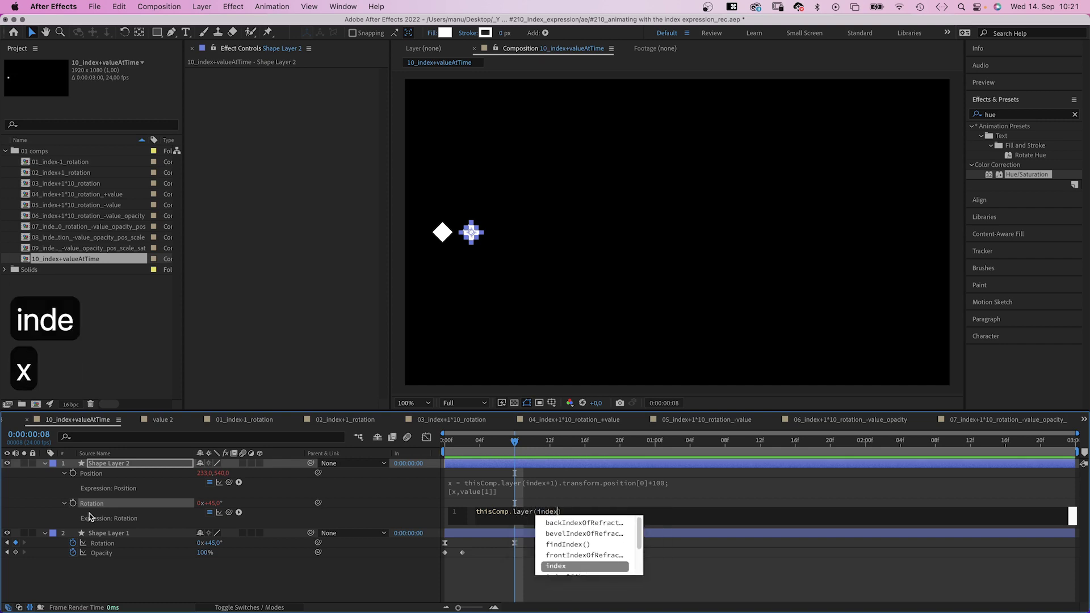
pyautogui.write('+1)')
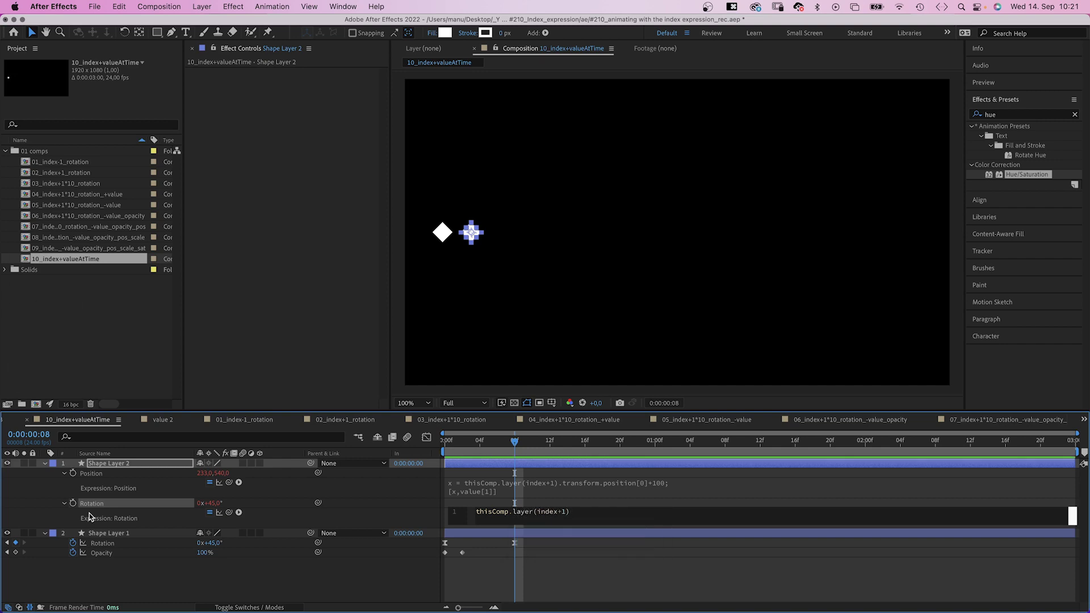
pyautogui.write('.tr')
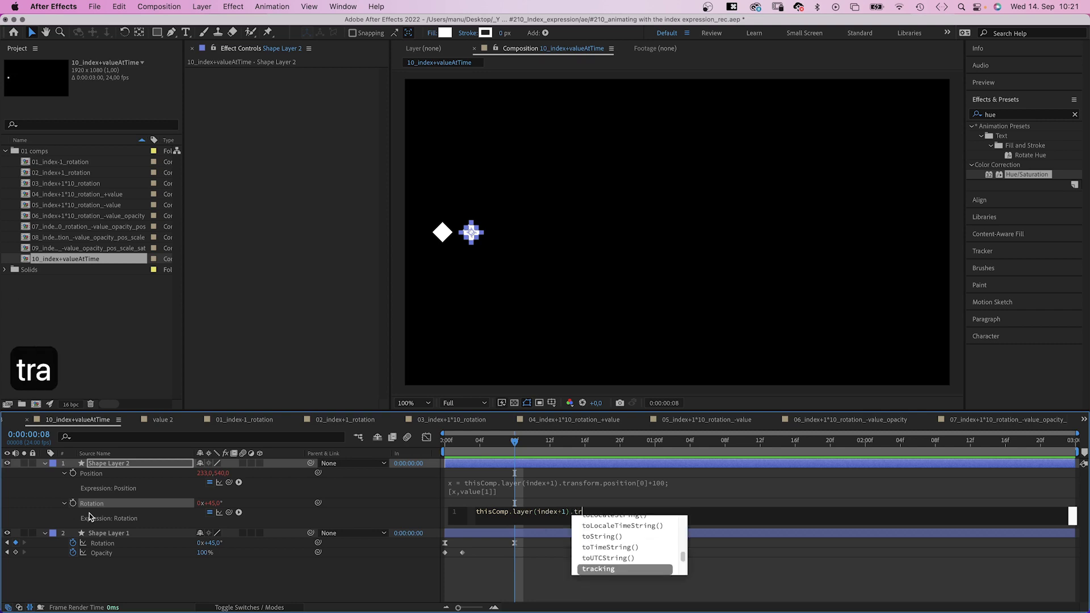
pyautogui.write('ansform')
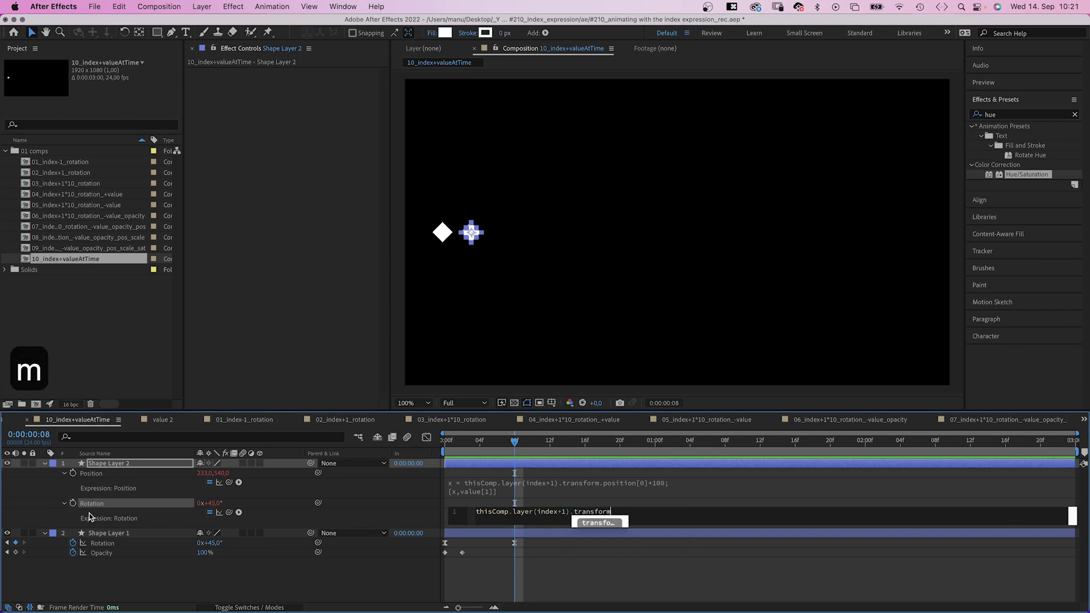
pyautogui.write('.rotation')
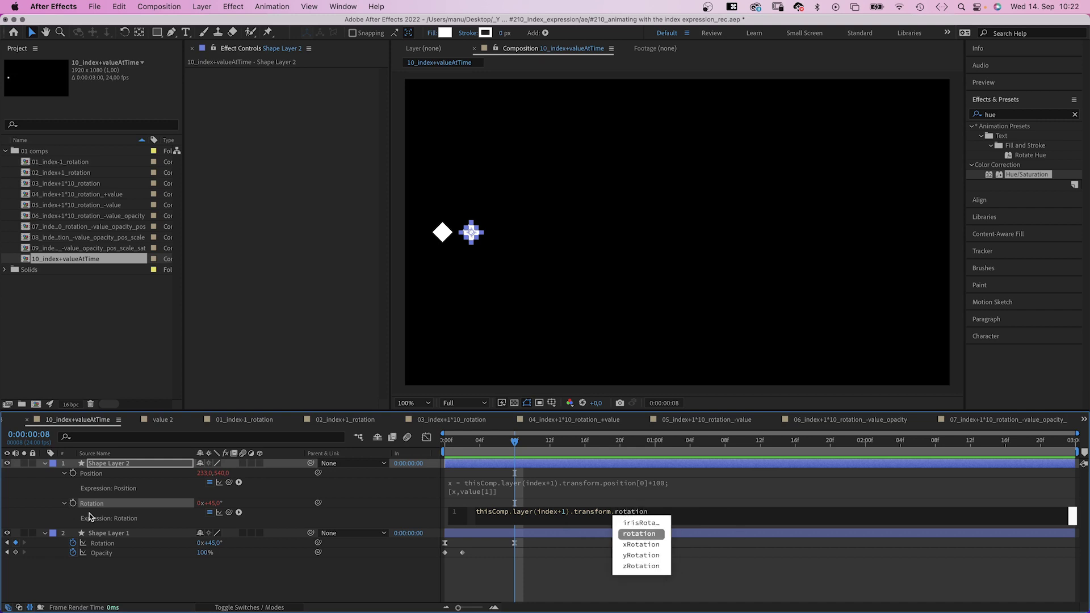
pyautogui.write('.value')
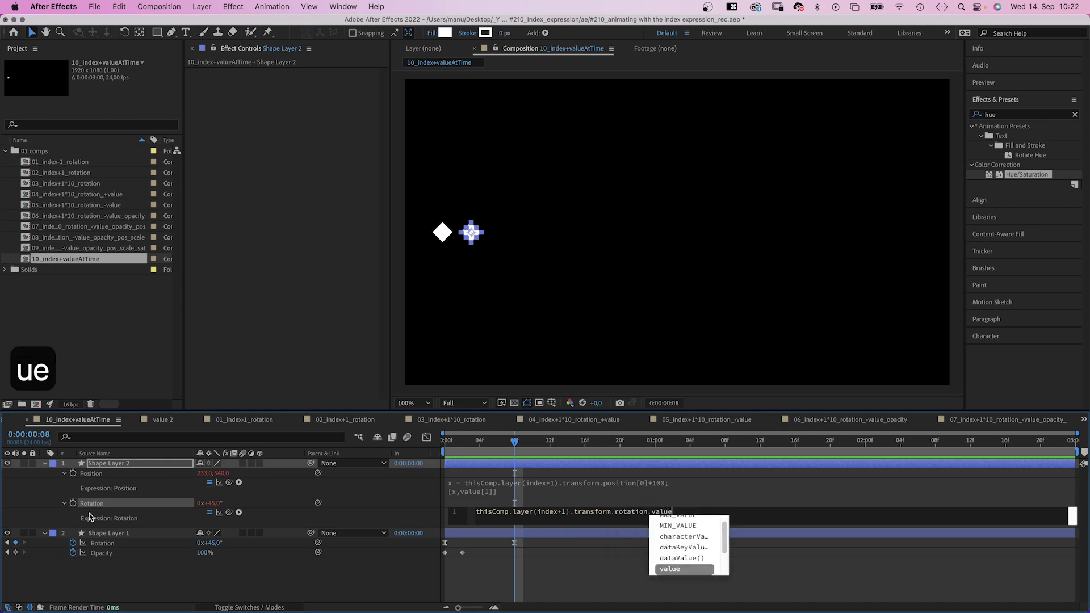
pyautogui.write('At')
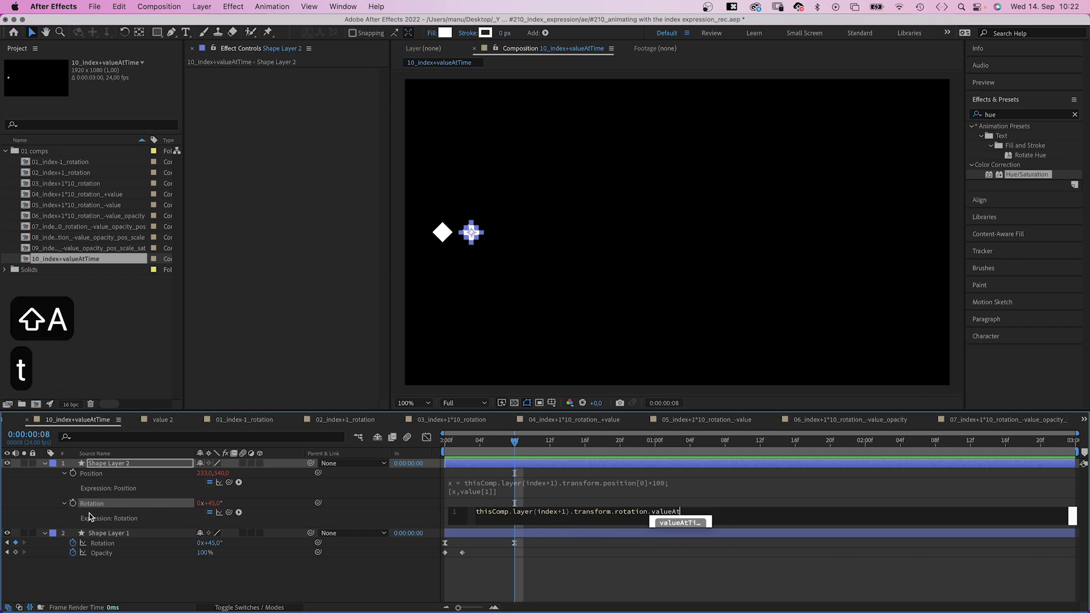
pyautogui.press('Return')
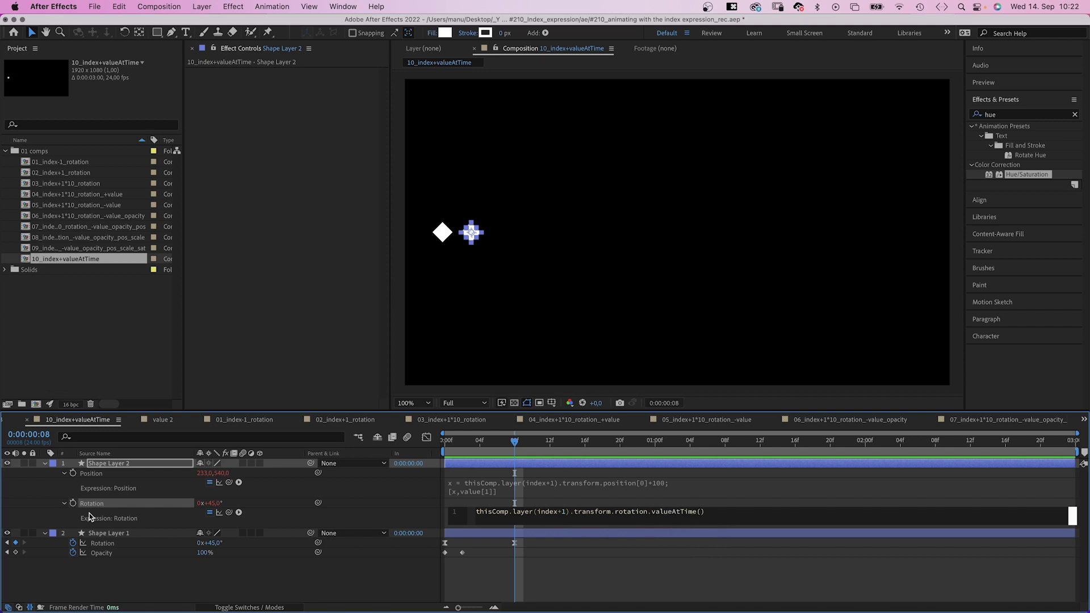
pyautogui.write('time-0')
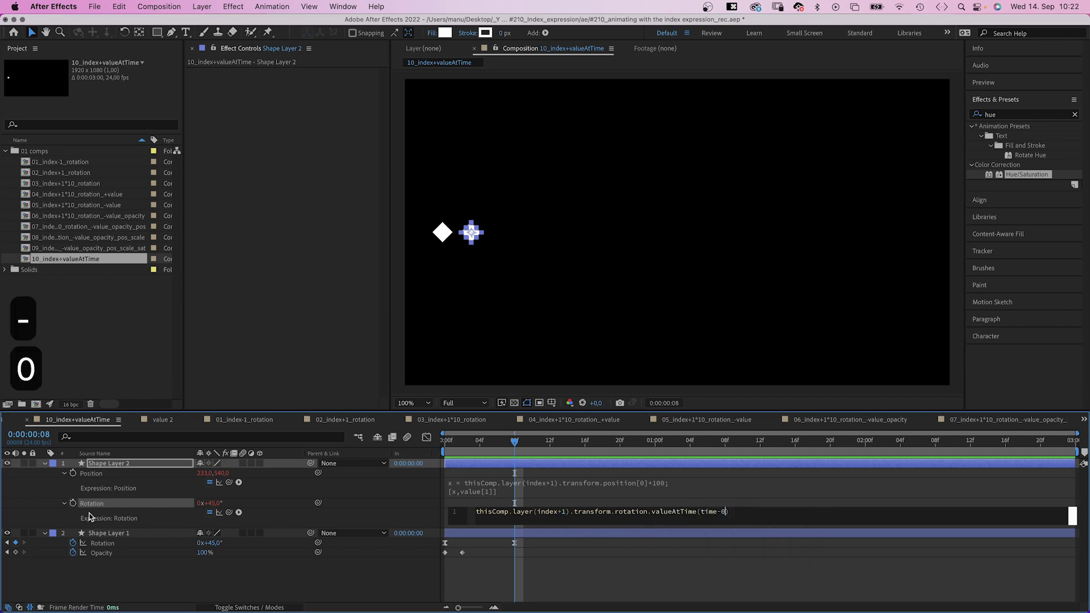
pyautogui.write('.1')
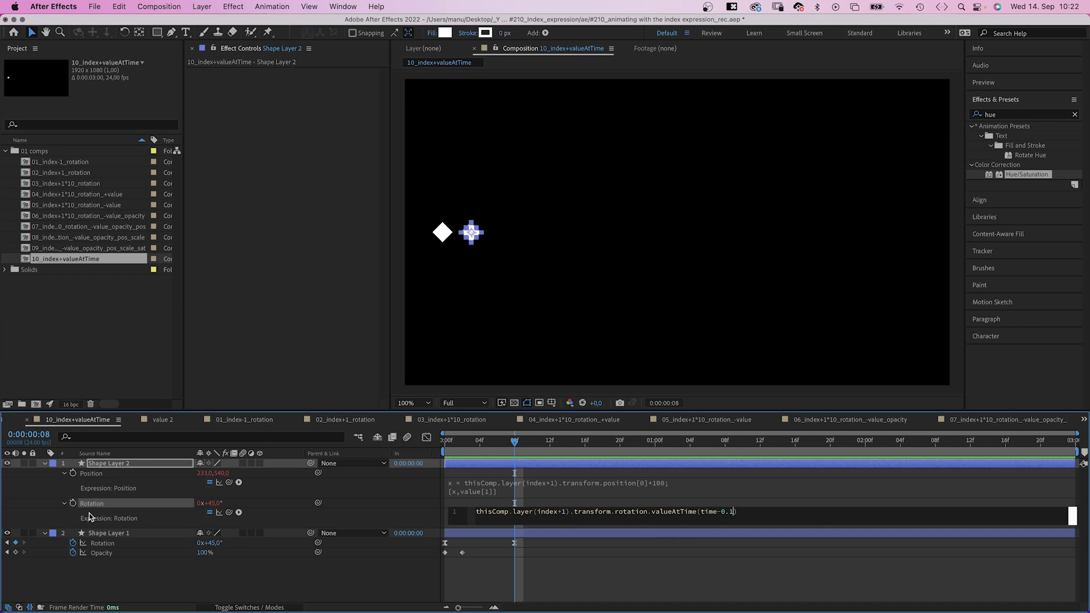
pyautogui.press('Right')
# - Finish the rotation expression with a semicolon and remove Shape Layer 2's opacity keyframes
pyautogui.write(';')
pyautogui.click(89, 517)
pyautogui.press('Home')
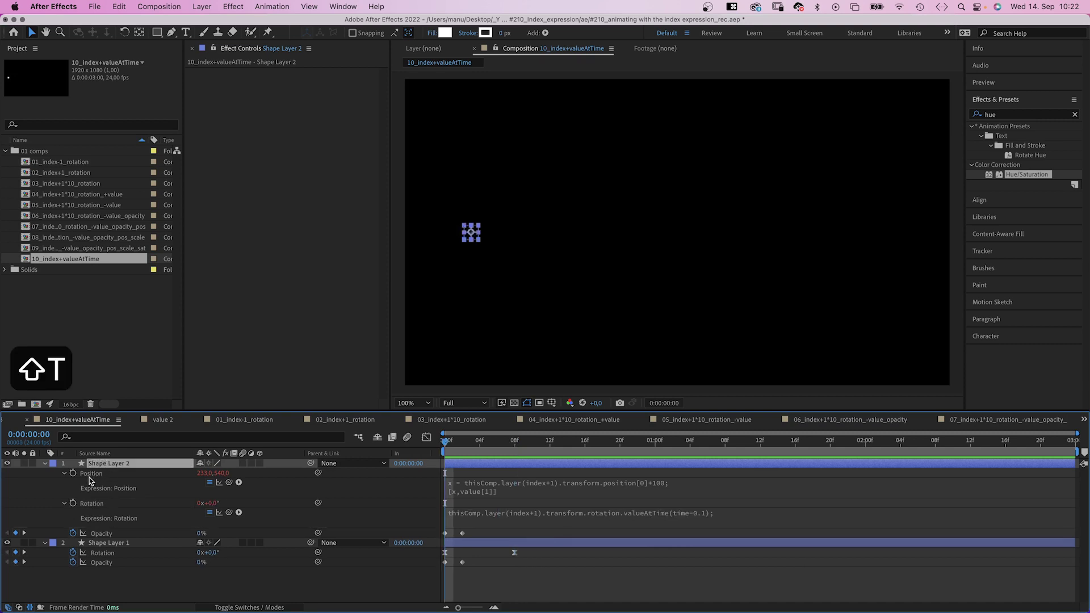
pyautogui.hotkey('shift', 't')
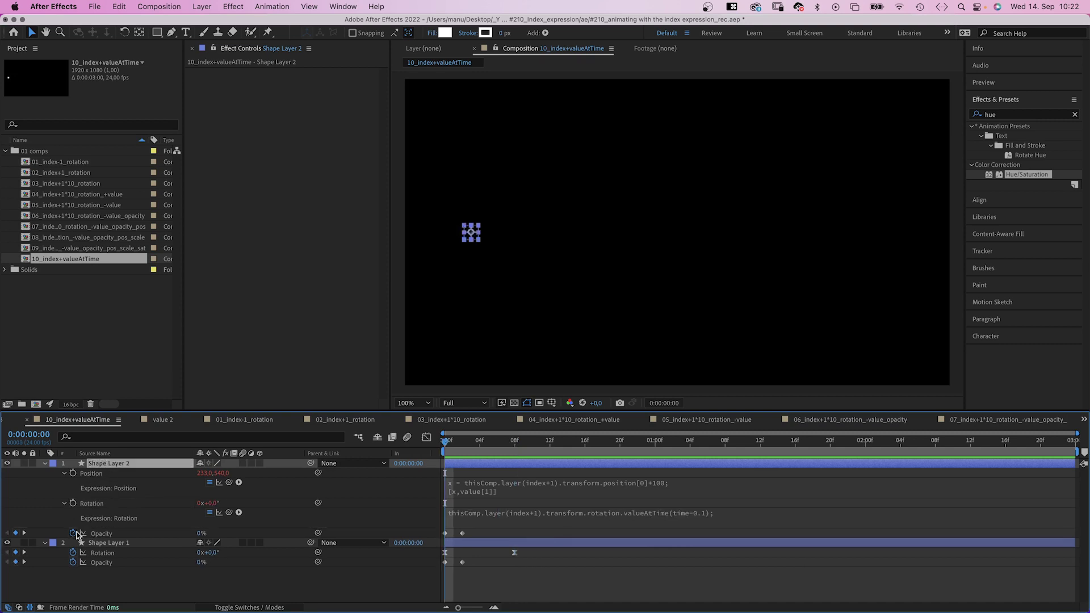
pyautogui.click(76, 534)
# - Copy the rotation expression into Opacity and change rotation to opacity for the same 0.1 s delay
pyautogui.keyDown('alt'); pyautogui.click(75, 535); pyautogui.keyUp('alt')
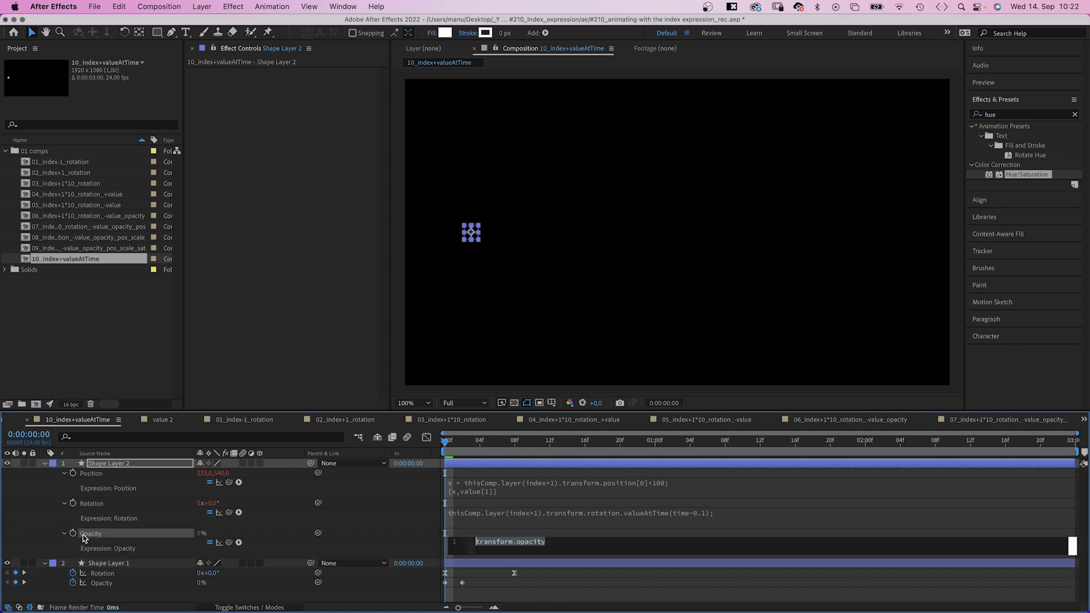
pyautogui.click(508, 511)
pyautogui.press('super+c')
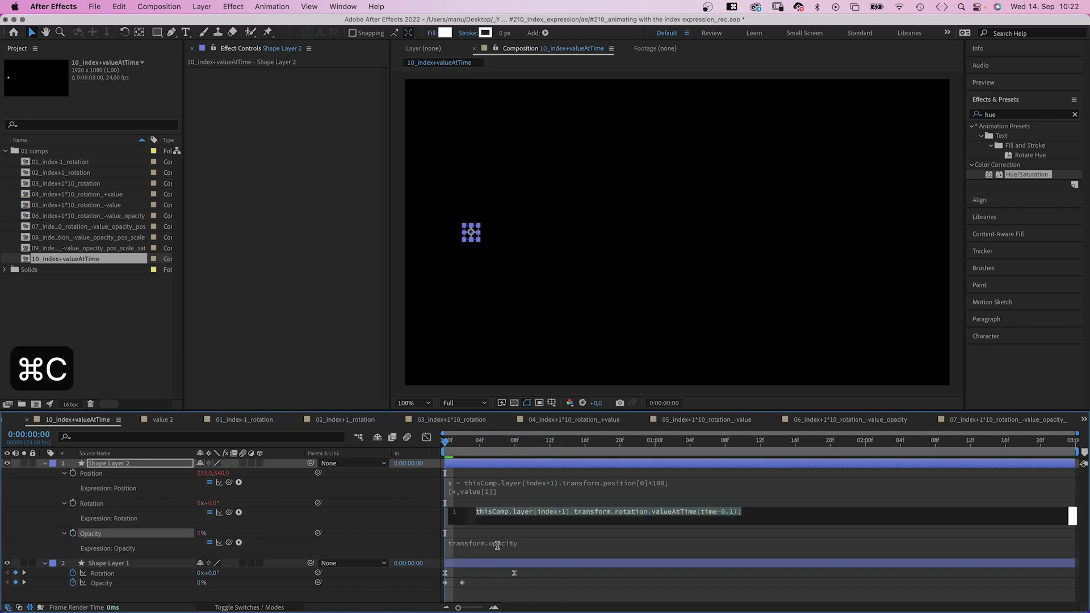
pyautogui.click(497, 544)
pyautogui.press('super+v')
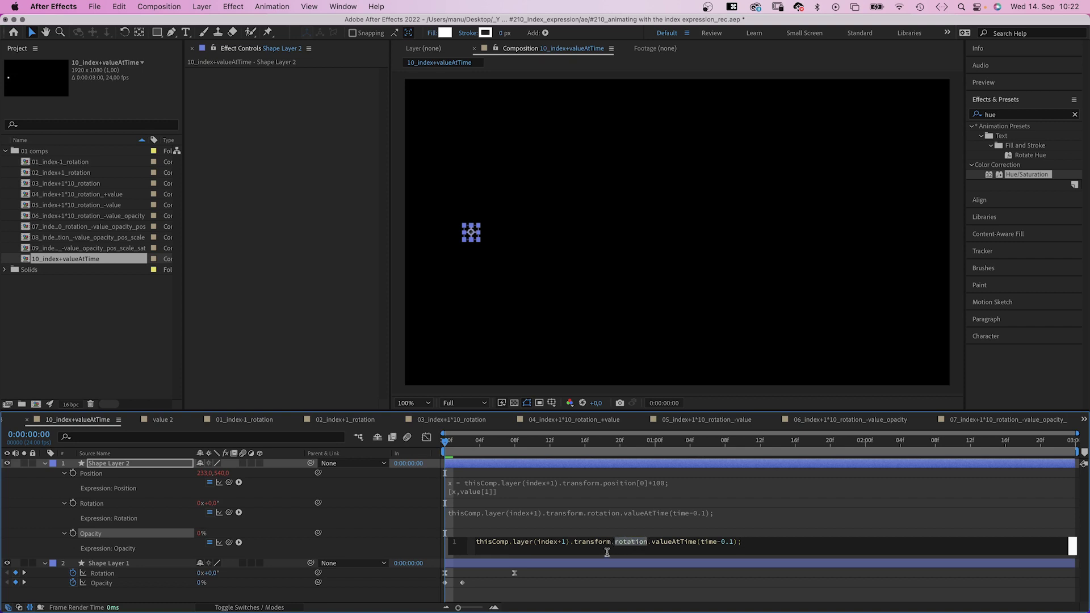
pyautogui.write('opacity')
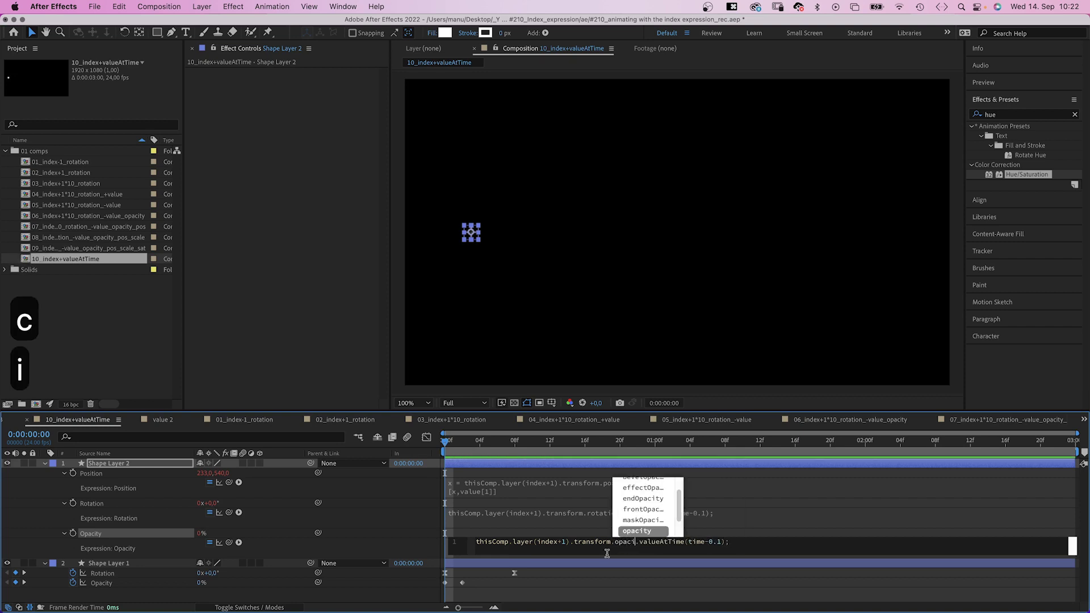
pyautogui.click(379, 548)
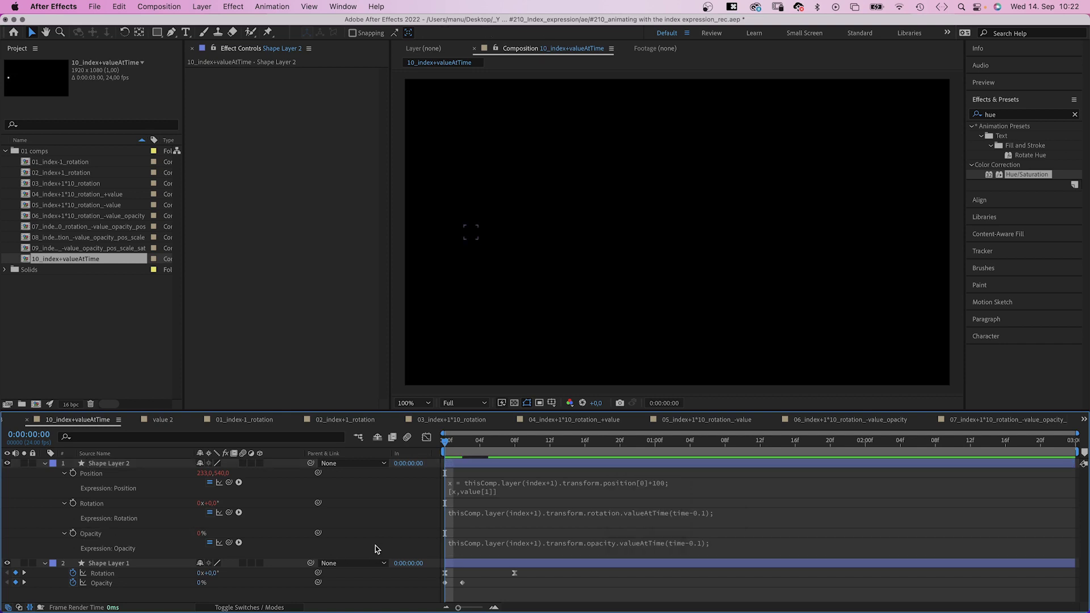
# - Duplicate Shape Layer 2 through Shape Layer 10 and play back the row of ten delayed squares
pyautogui.click(100, 465)
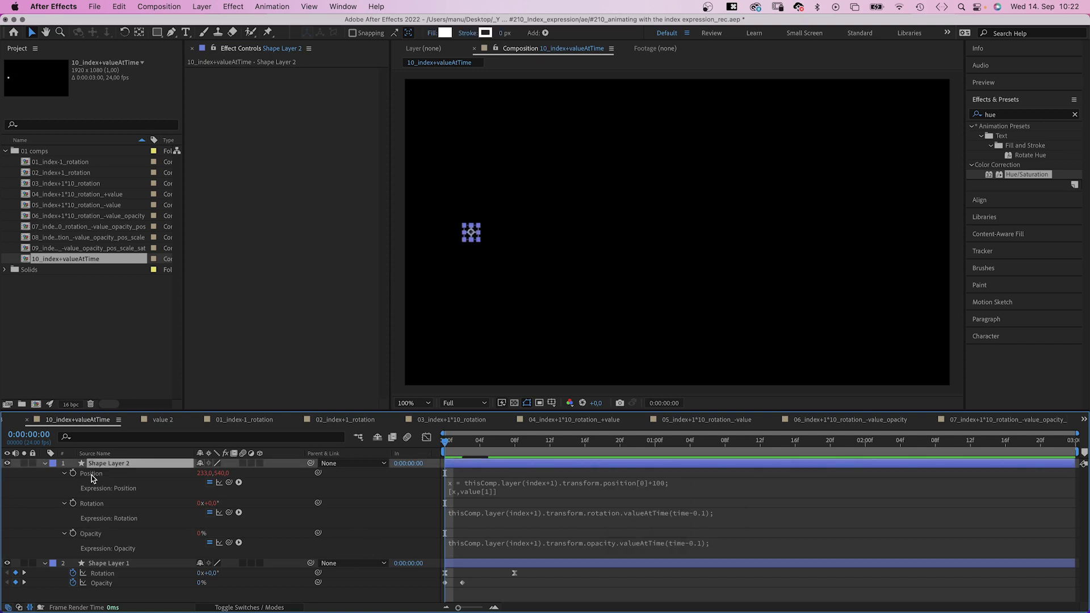
pyautogui.press('super+d')
pyautogui.press('super+d')
pyautogui.press('super+d')
pyautogui.press('super+d')
pyautogui.press('super+d')
pyautogui.press('super+d')
pyautogui.press('super+d')
pyautogui.press('super+d')
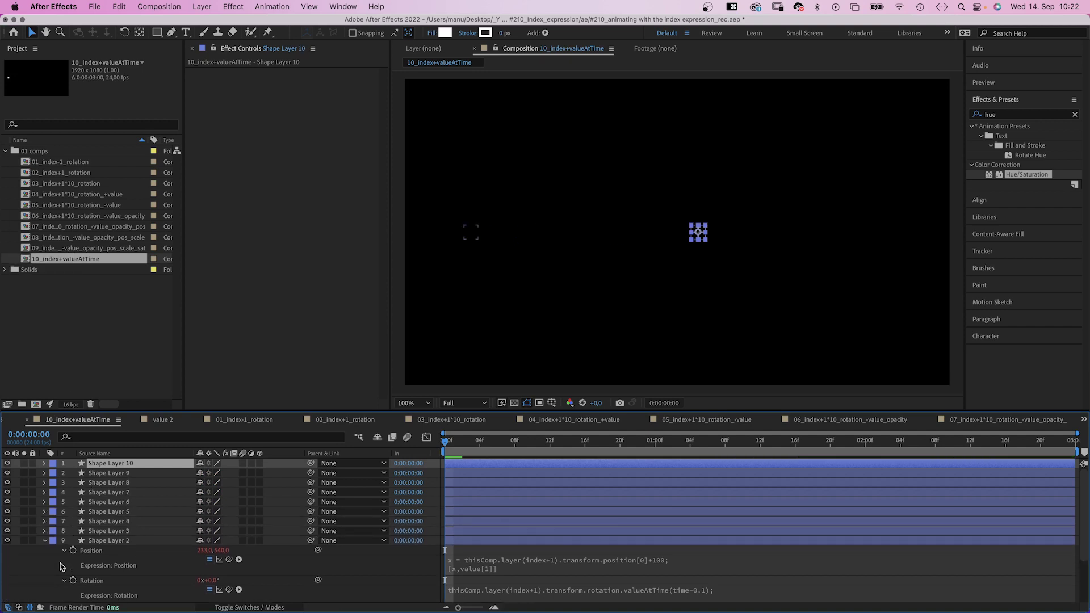
pyautogui.press('space')
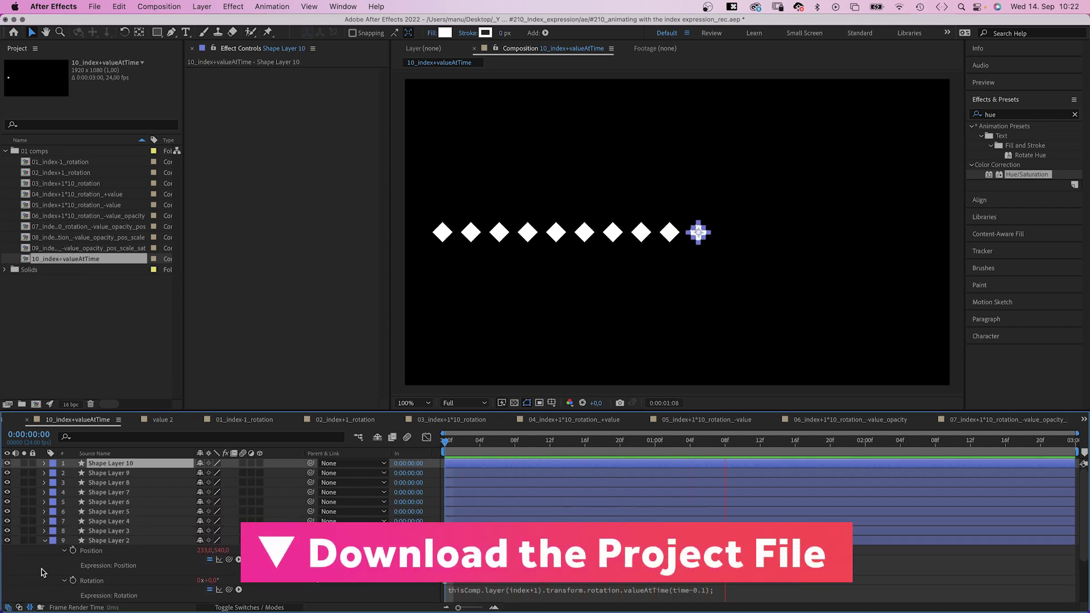